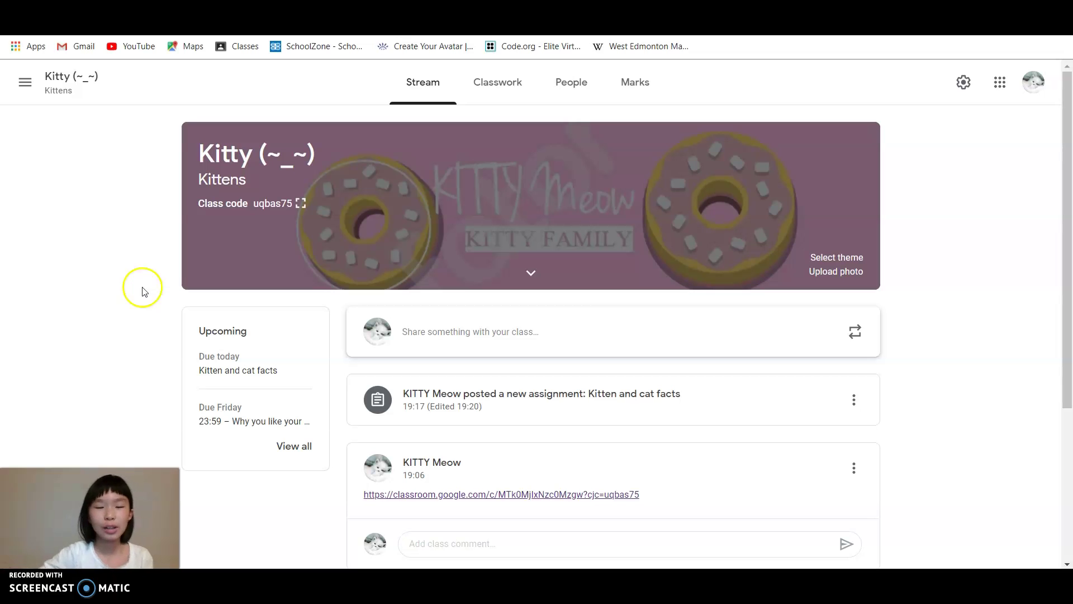
Go to the Kitty class's Classwork page and start a blank new assignment.
scroll(611, 256, "down", 3)
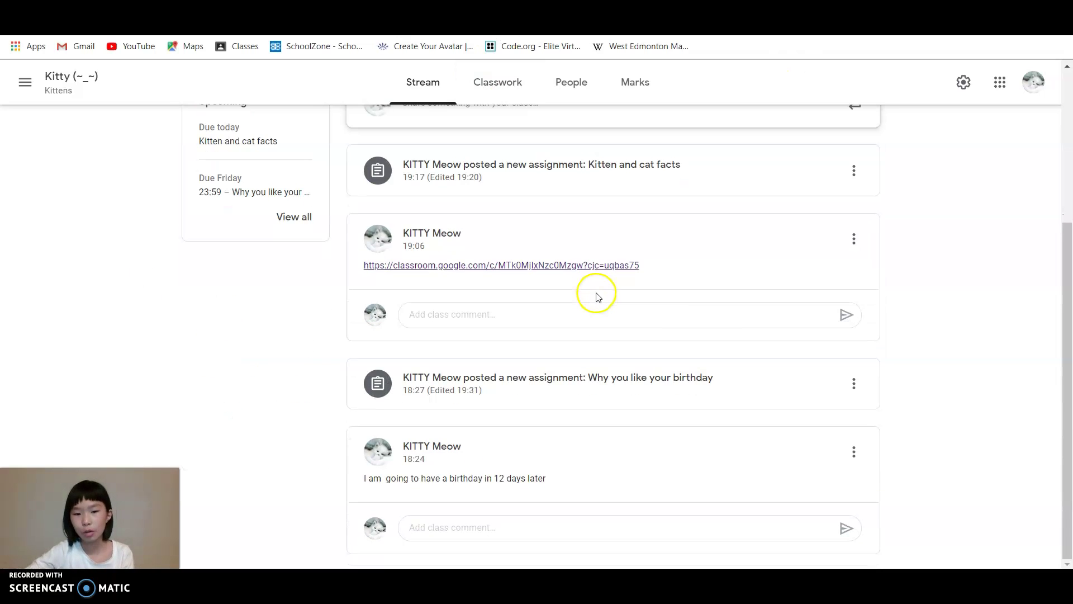
scroll(793, 259, "up", 4)
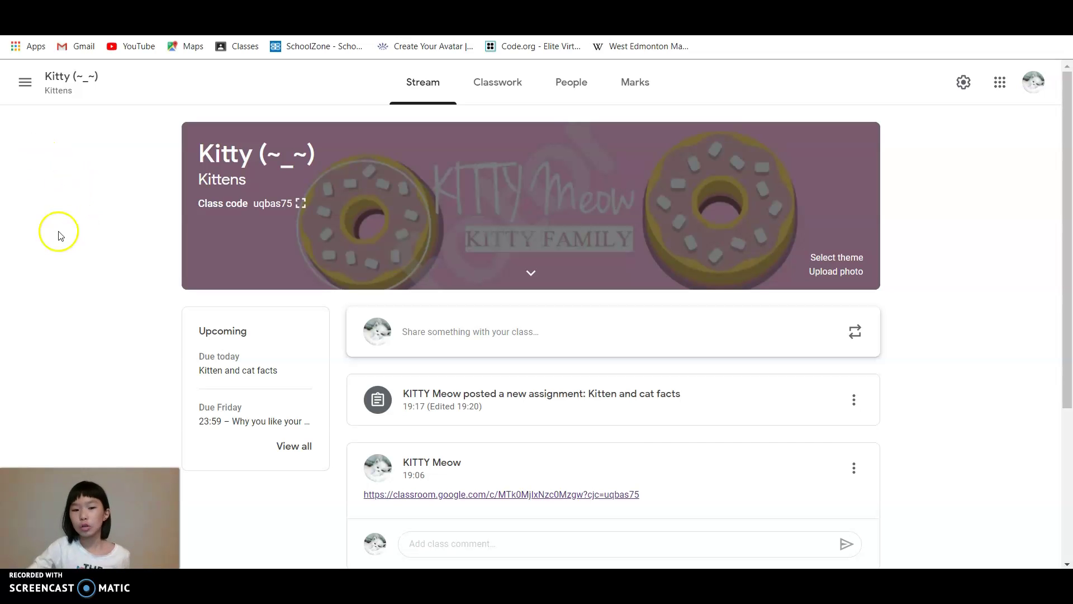
scroll(520, 475, "down", 4)
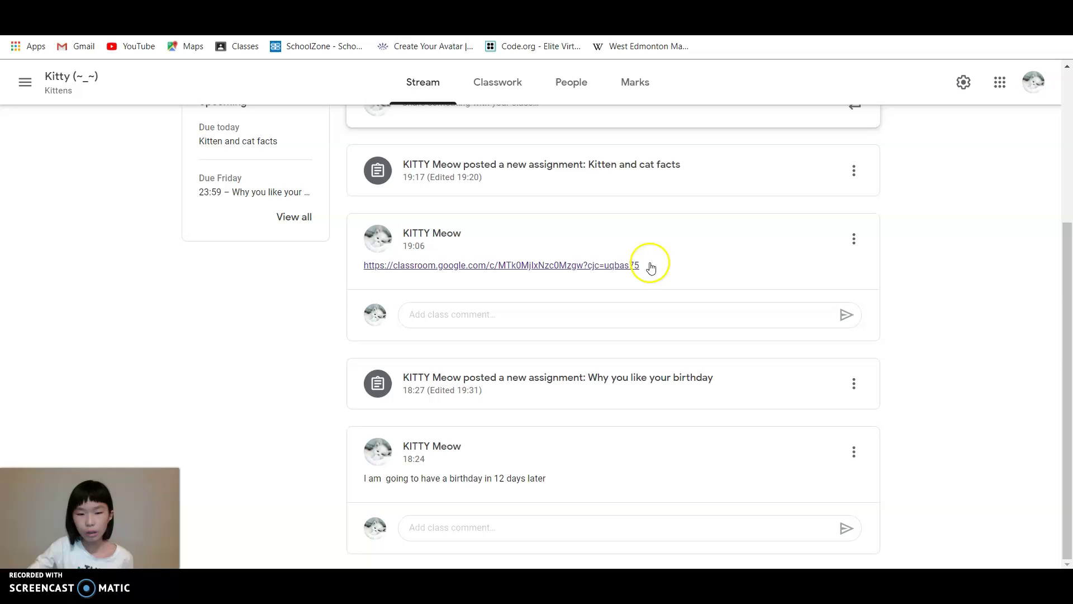
scroll(427, 276, "up", 4)
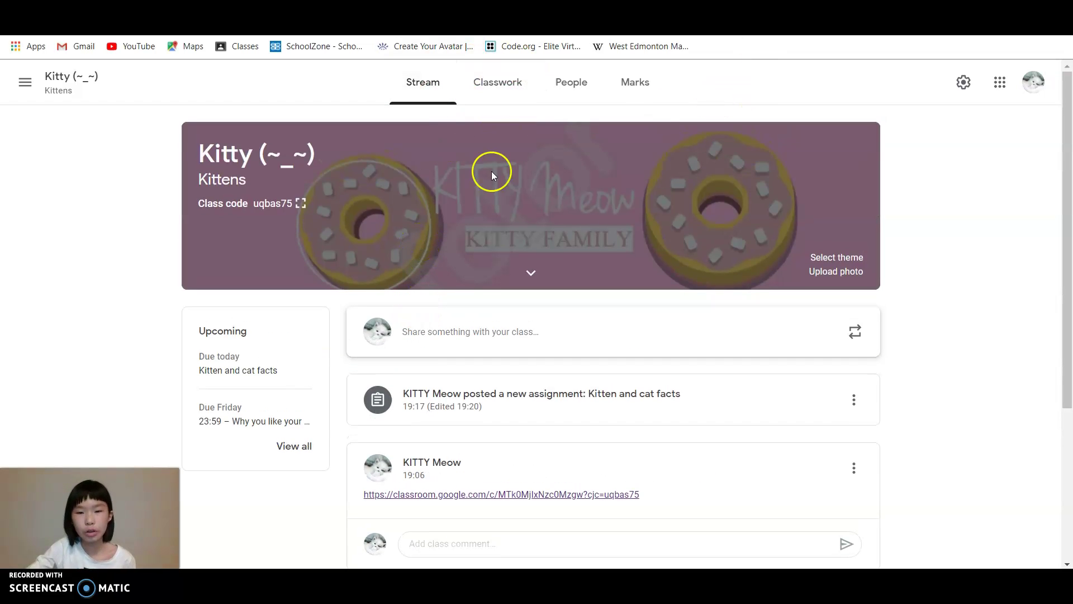
left_click(509, 95)
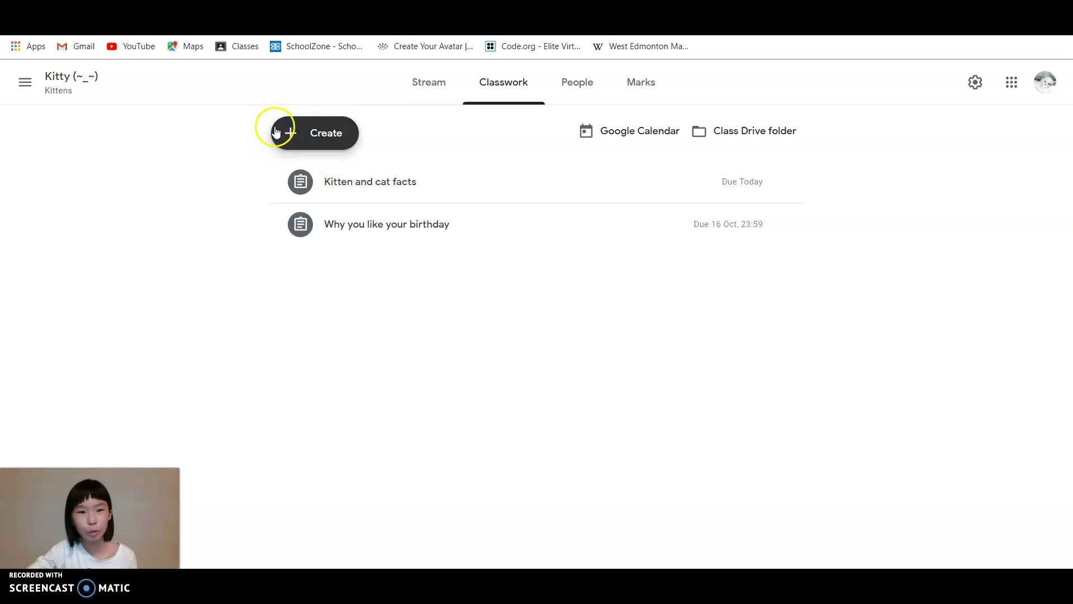
left_click(314, 124)
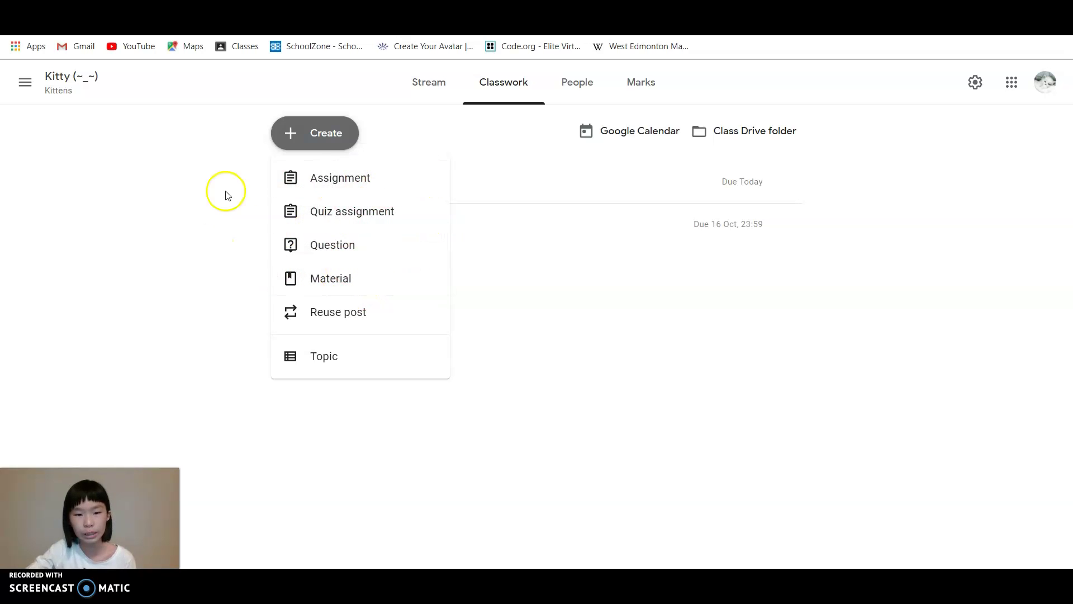
left_click(295, 177)
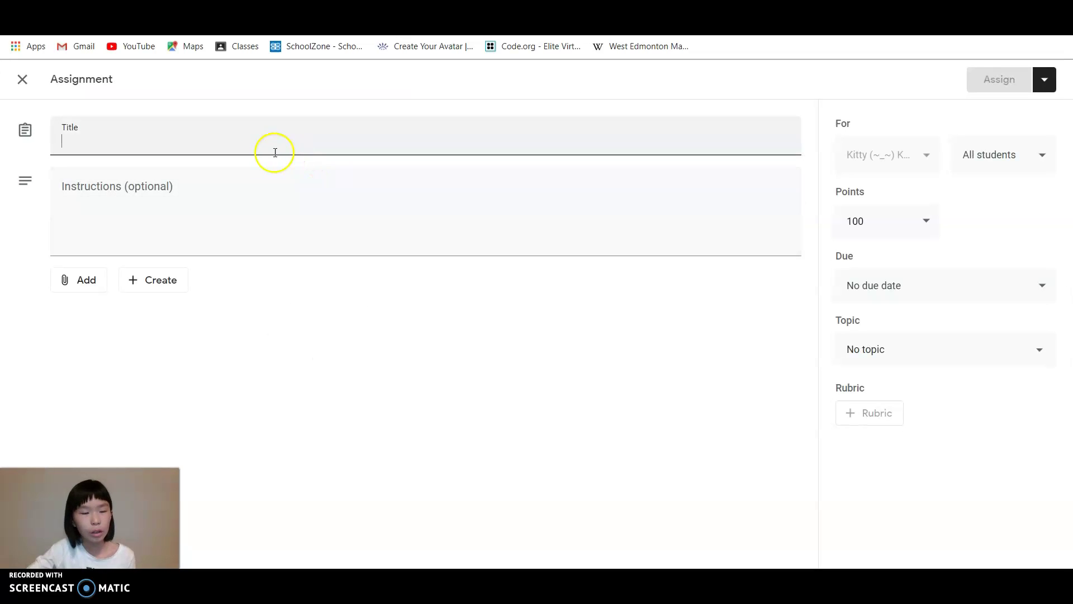
Title the assignment 'KITTY MEOW', write holiday instructions, and attach a newly created Google Form.
left_click(186, 191)
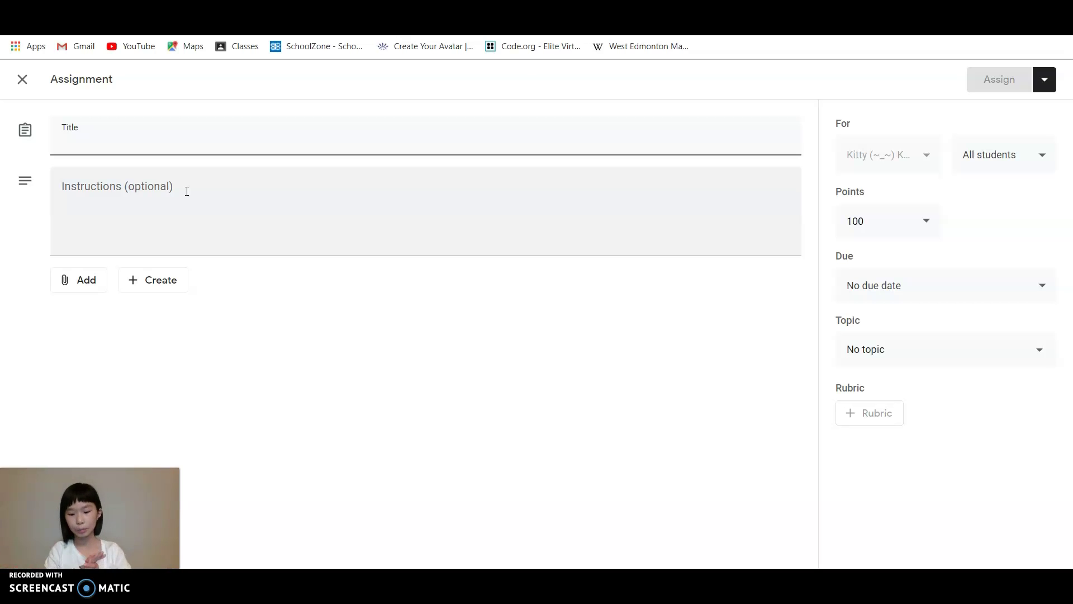
type("KITTY M")
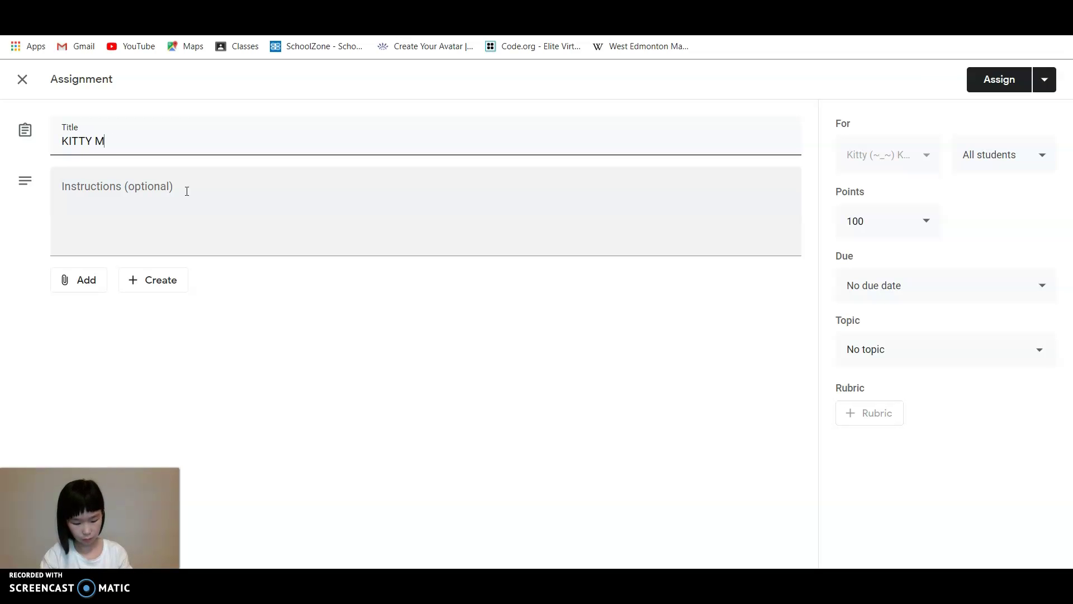
type("OEW")
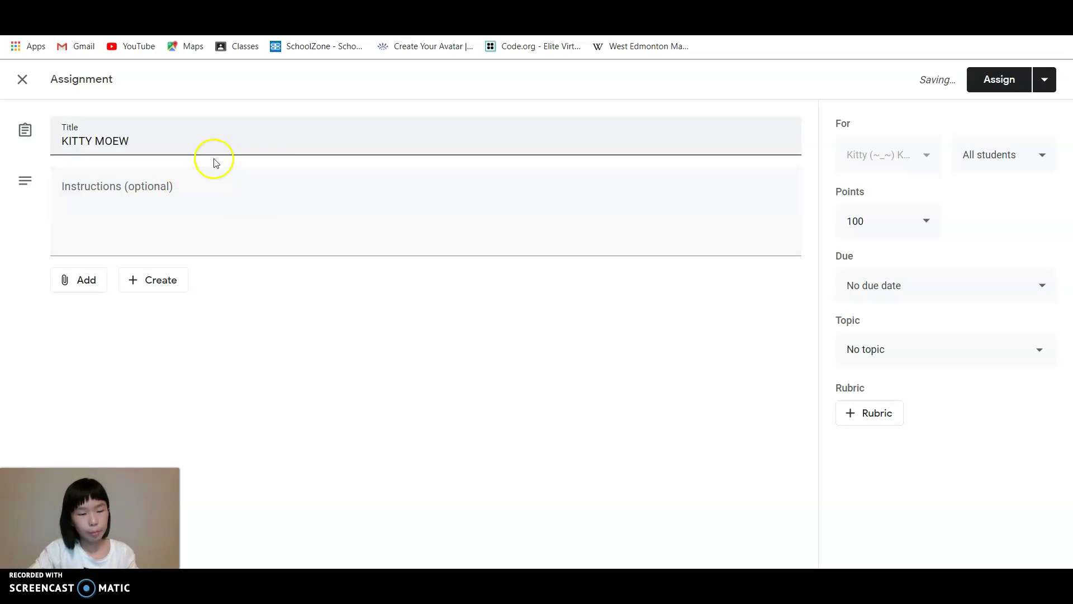
key("BackSpace")
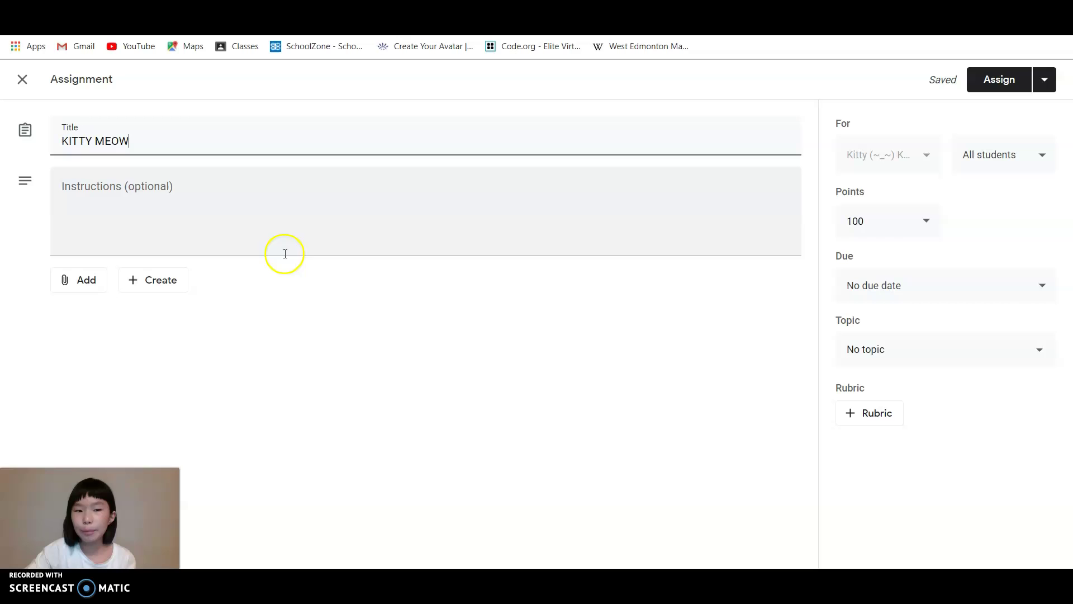
left_click(289, 196)
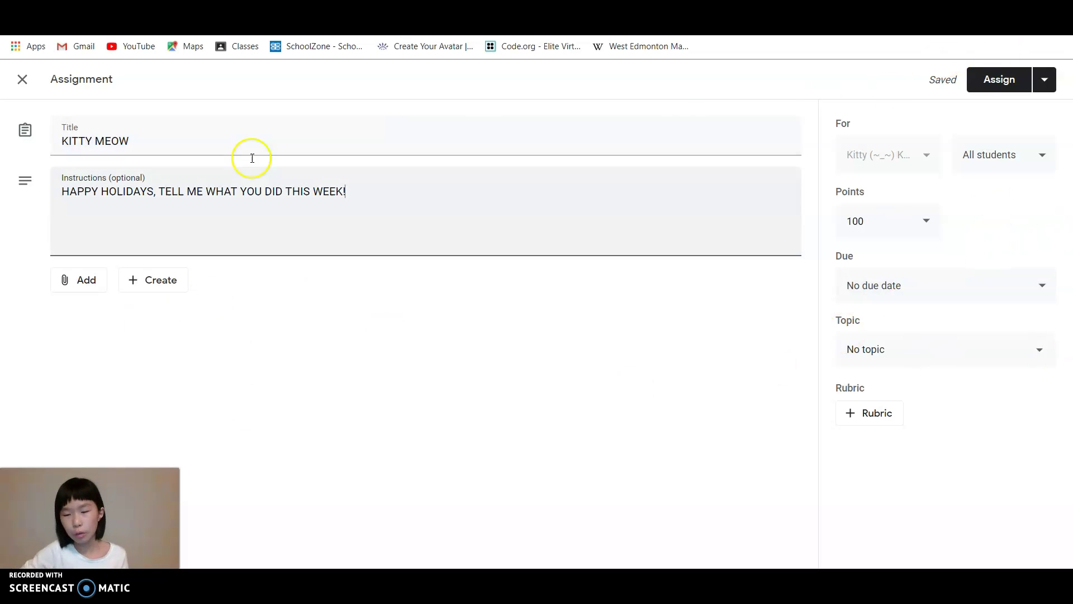
left_click(147, 281)
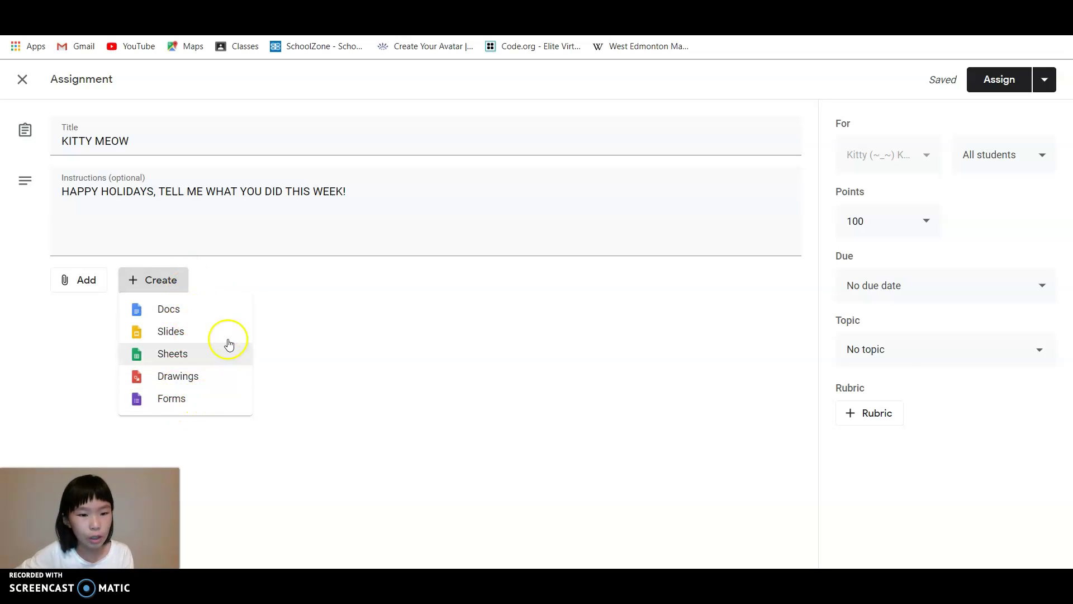
left_click(182, 399)
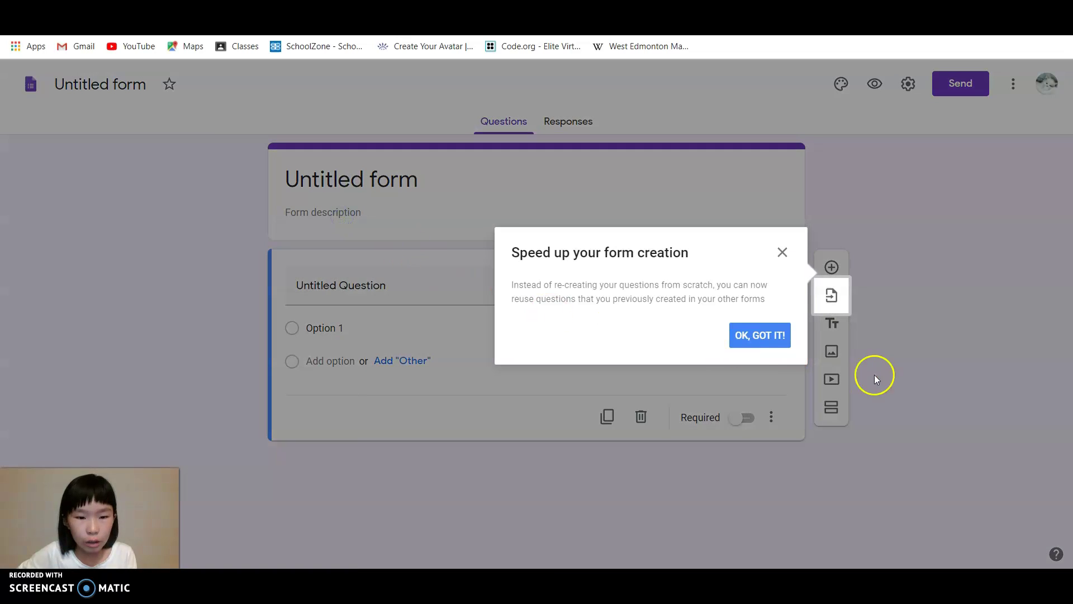
Dismiss the reuse-questions tip and give the form the description 'kITTY FANS'.
left_click(768, 345)
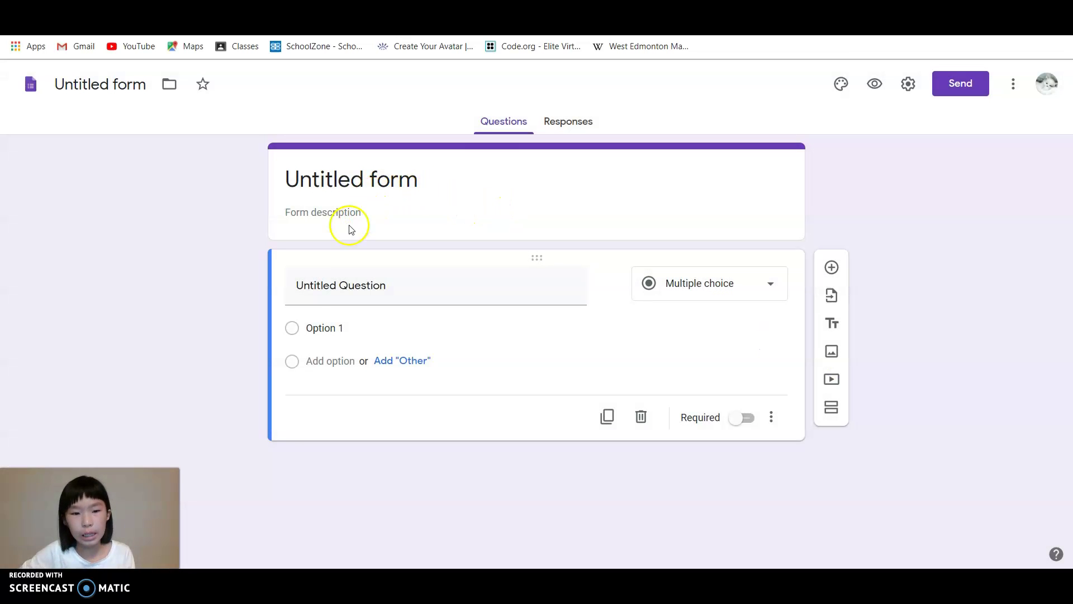
left_click(346, 218)
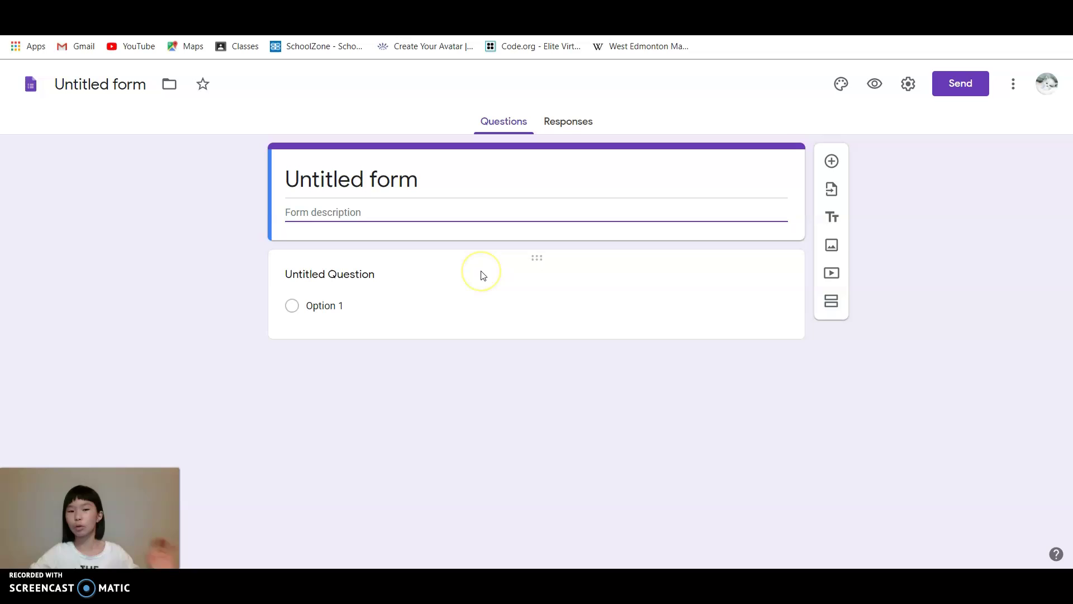
type("kITTY FANS")
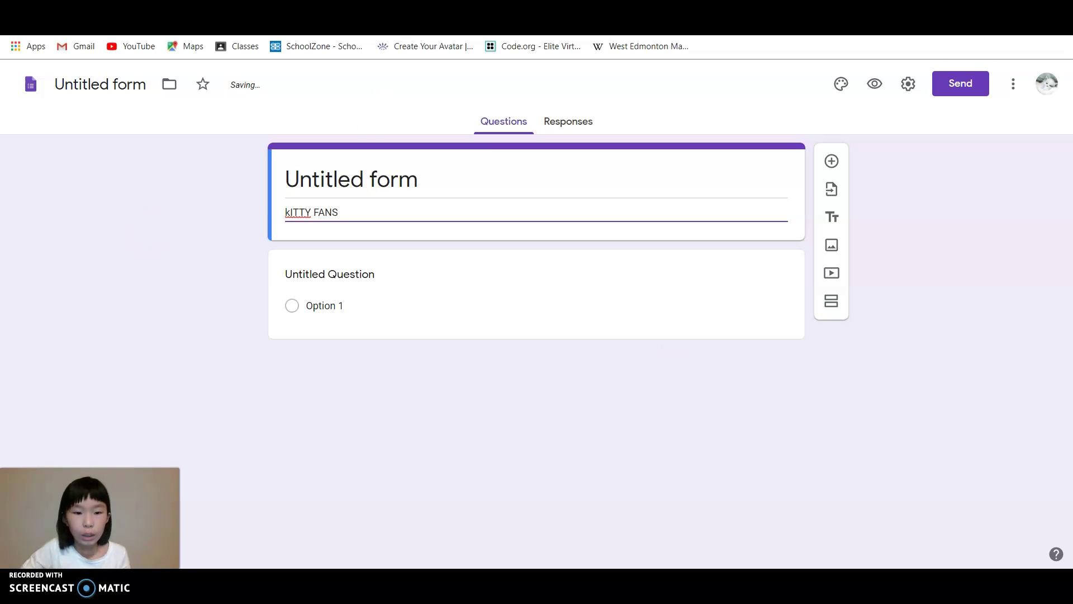
Insert the white kitten photo from the Photos library above the question, titled 'kitty'.
left_click(829, 246)
left_click(296, 168)
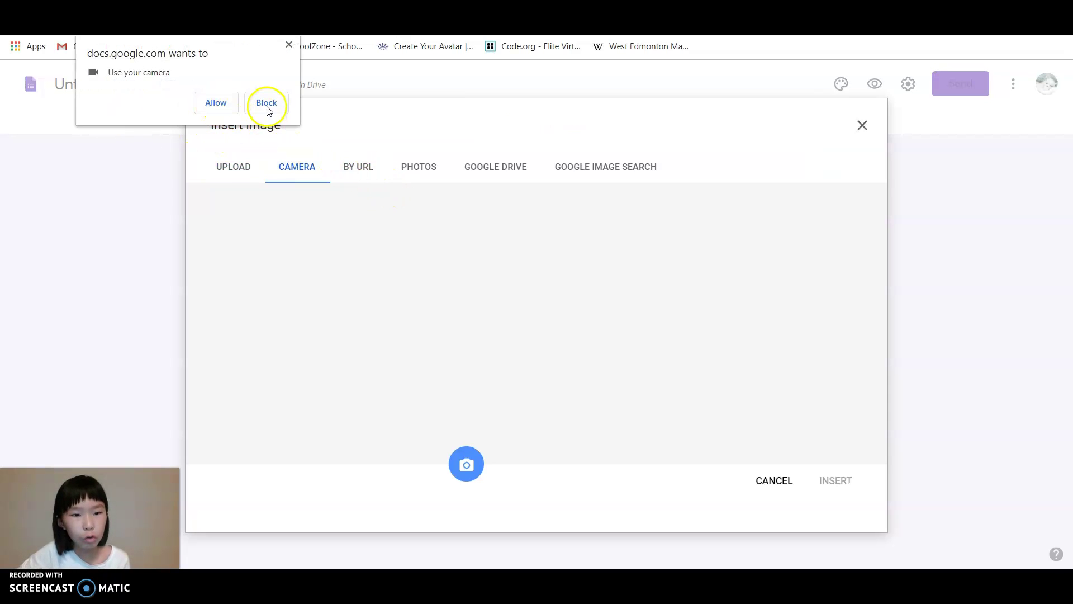
left_click(266, 106)
left_click(364, 167)
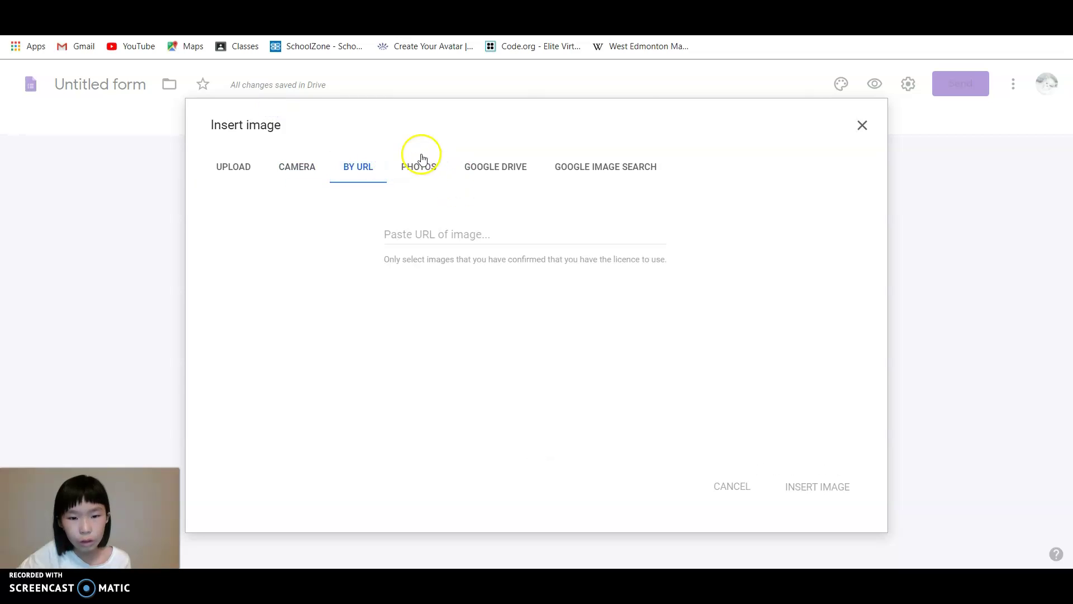
left_click(422, 162)
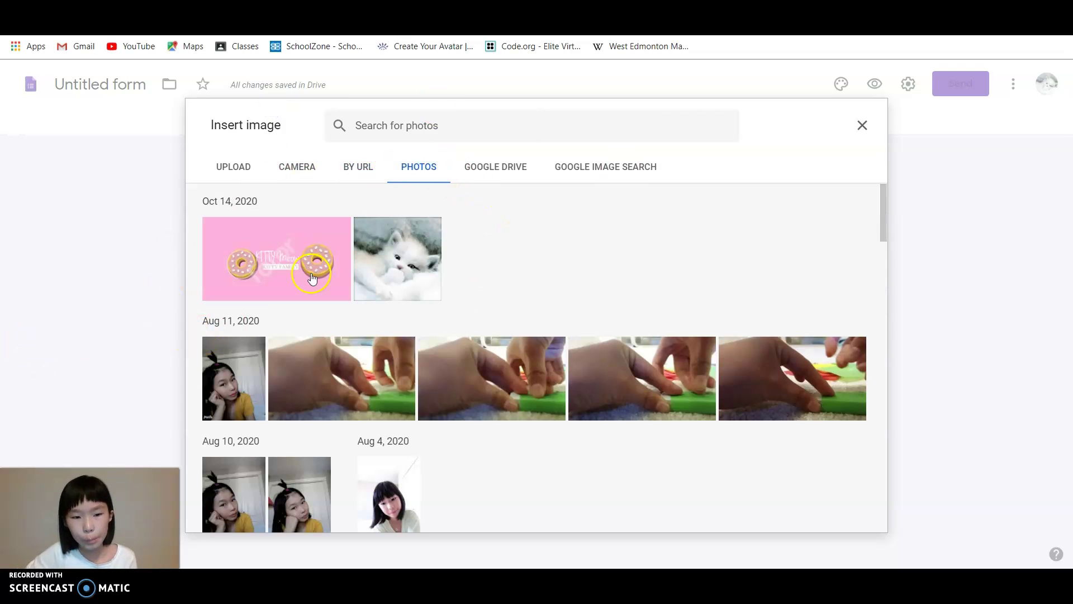
left_click(414, 265)
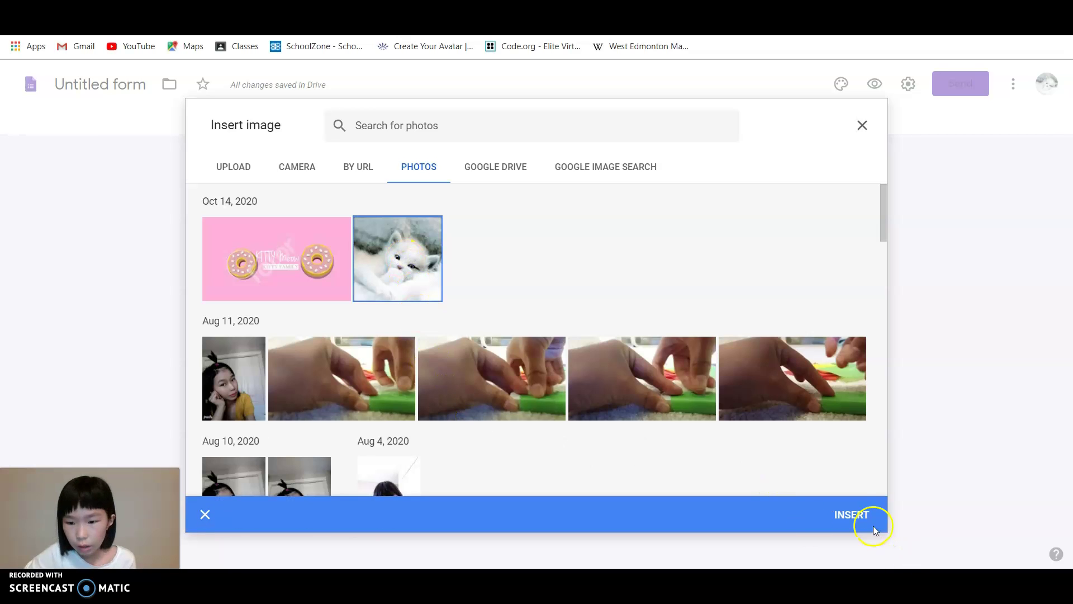
left_click(852, 515)
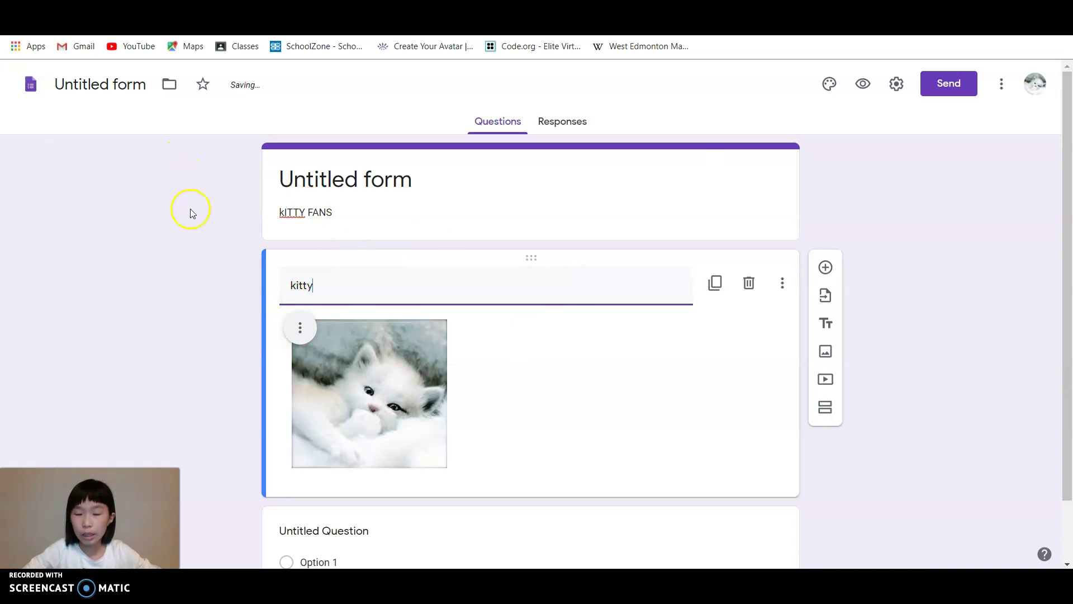
Change the first answer option to 'hi', add a blank second question, and return to Classroom.
scroll(559, 352, "down", 2)
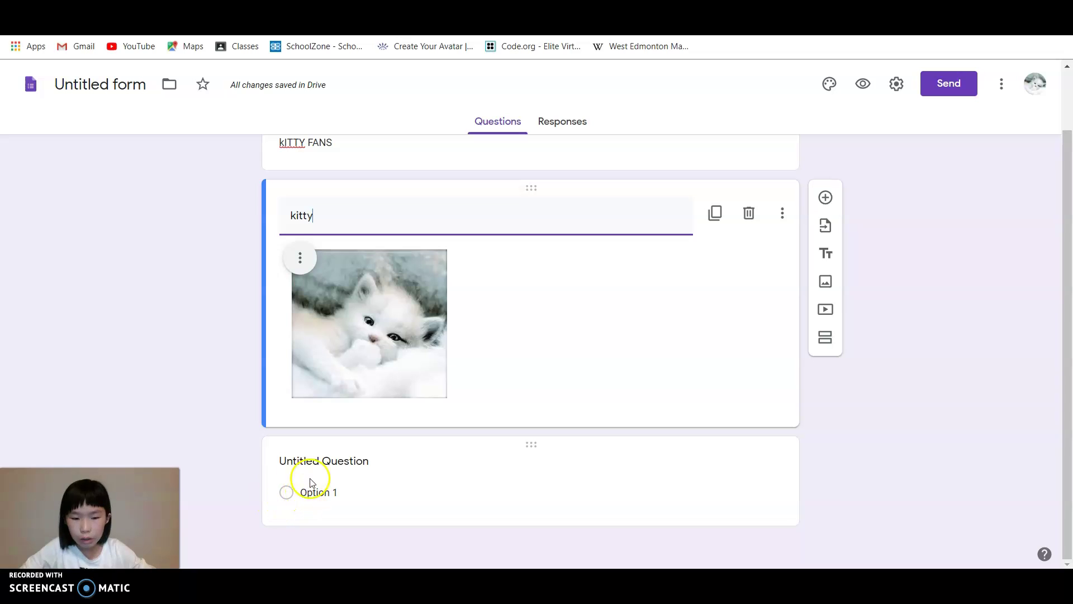
left_click(285, 492)
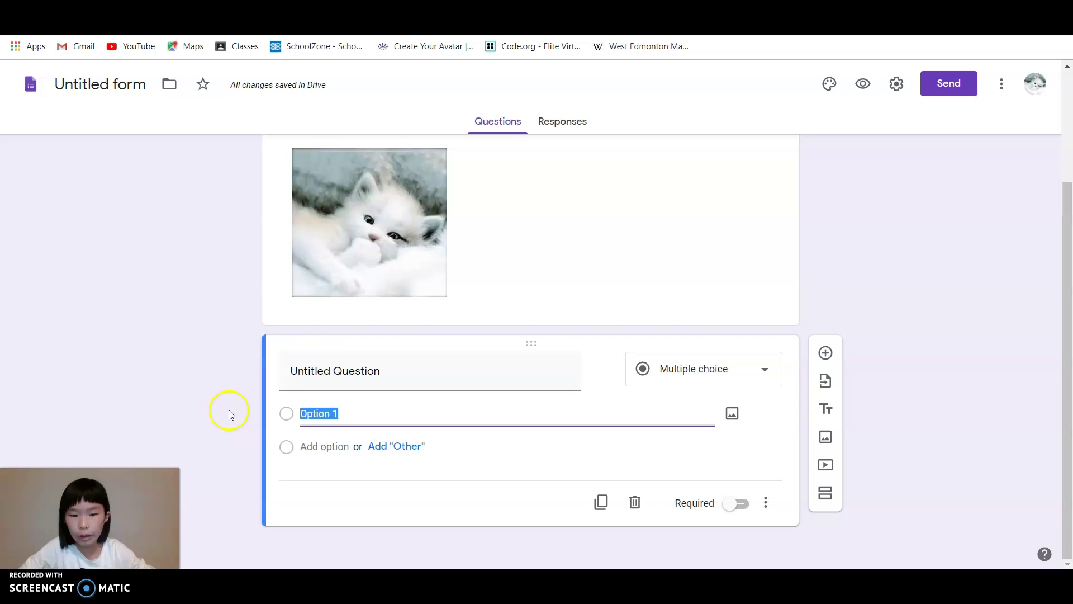
key("BackSpace")
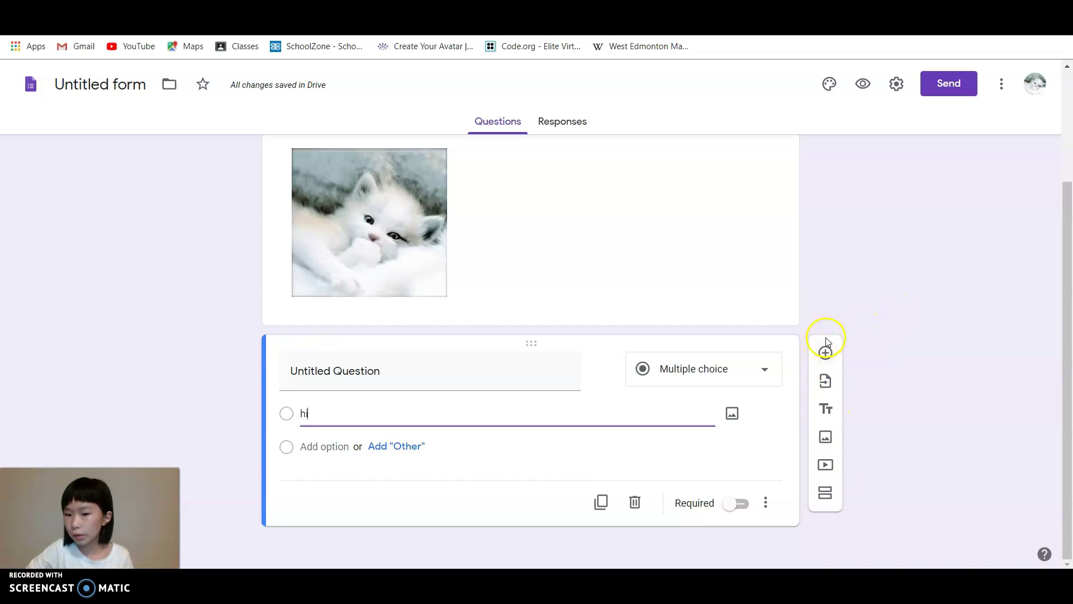
left_click(826, 354)
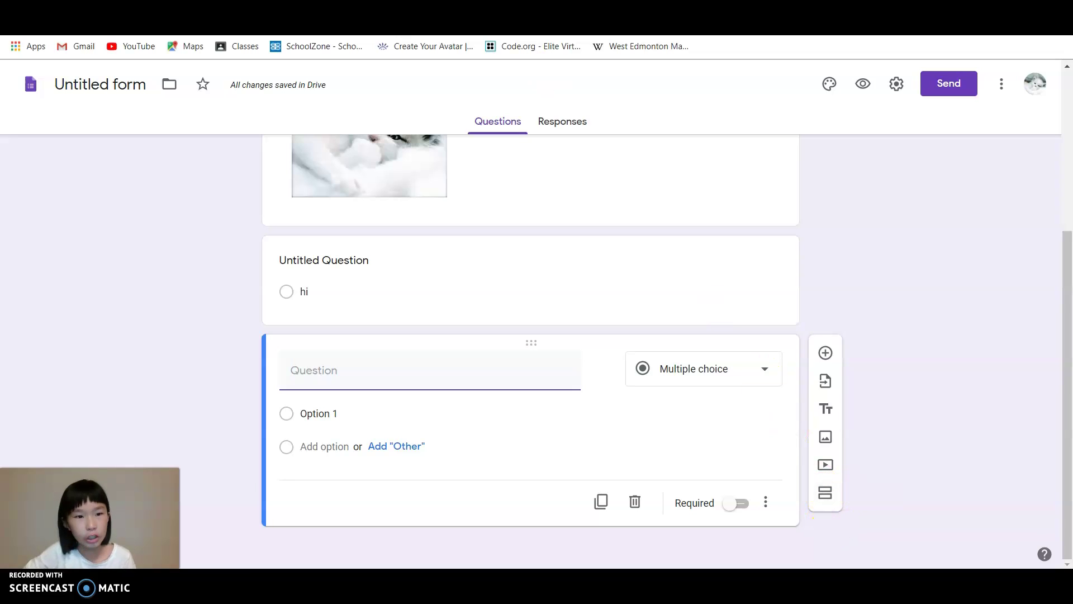
key("ctrl+Tab")
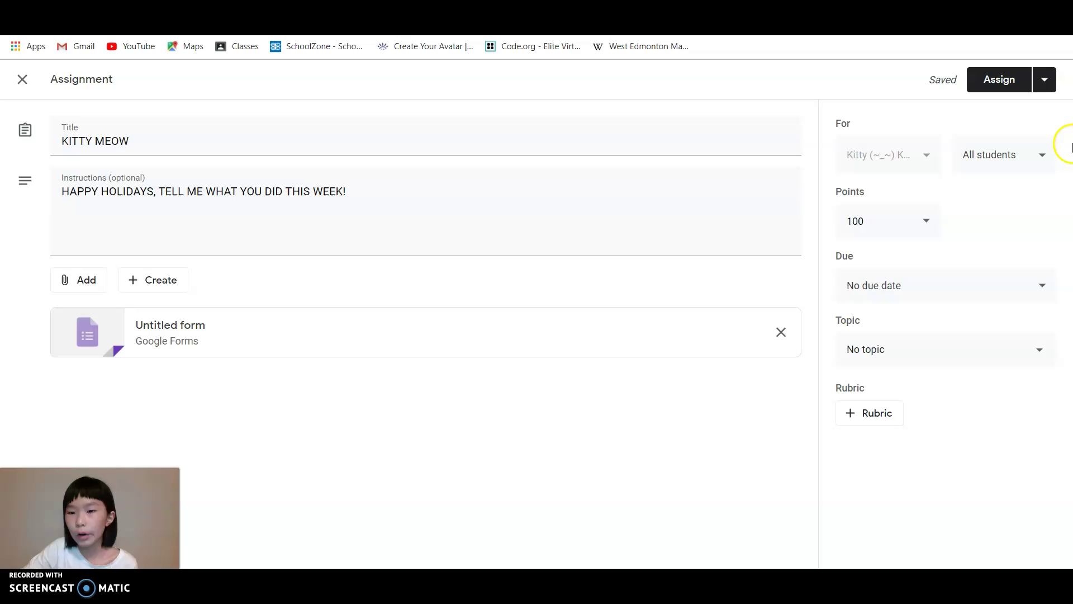
Keep all students as recipients and change the assignment's points from 100 to 10.
left_click(1014, 155)
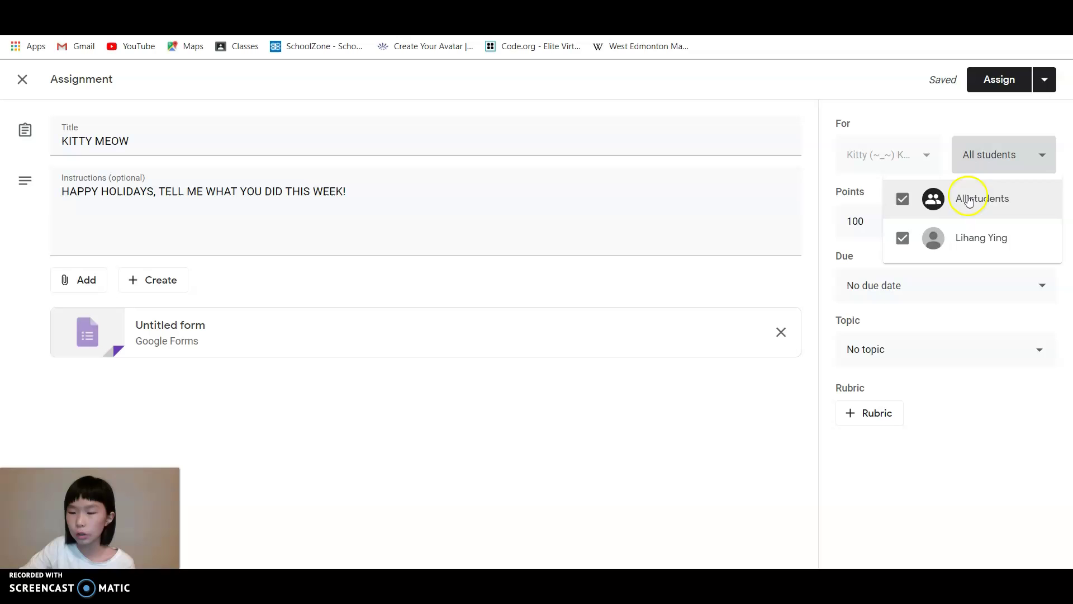
left_click(902, 202)
left_click(904, 205)
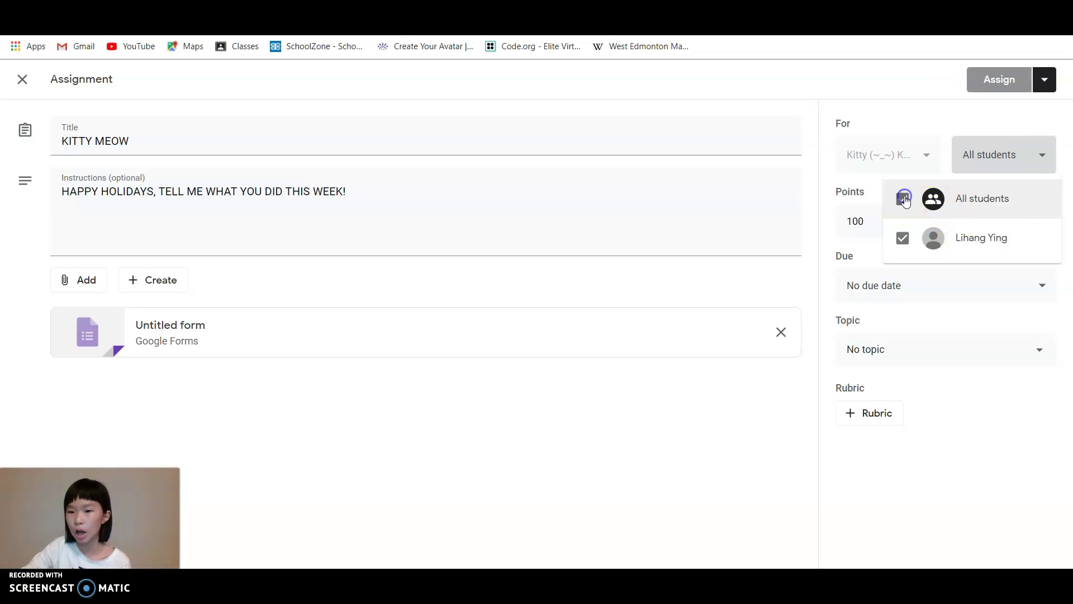
left_click(763, 389)
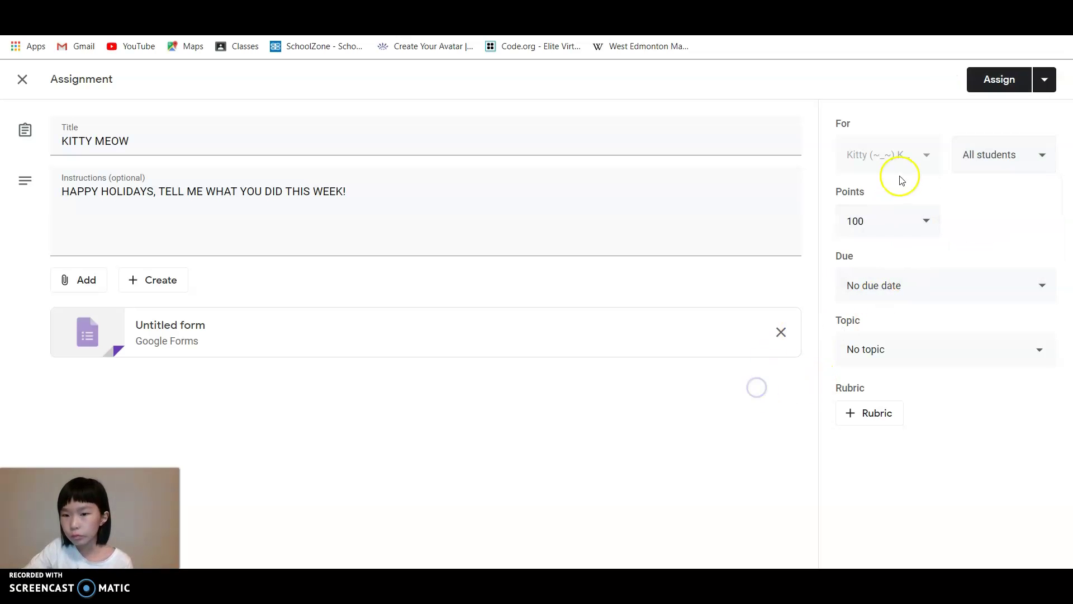
left_click(881, 223)
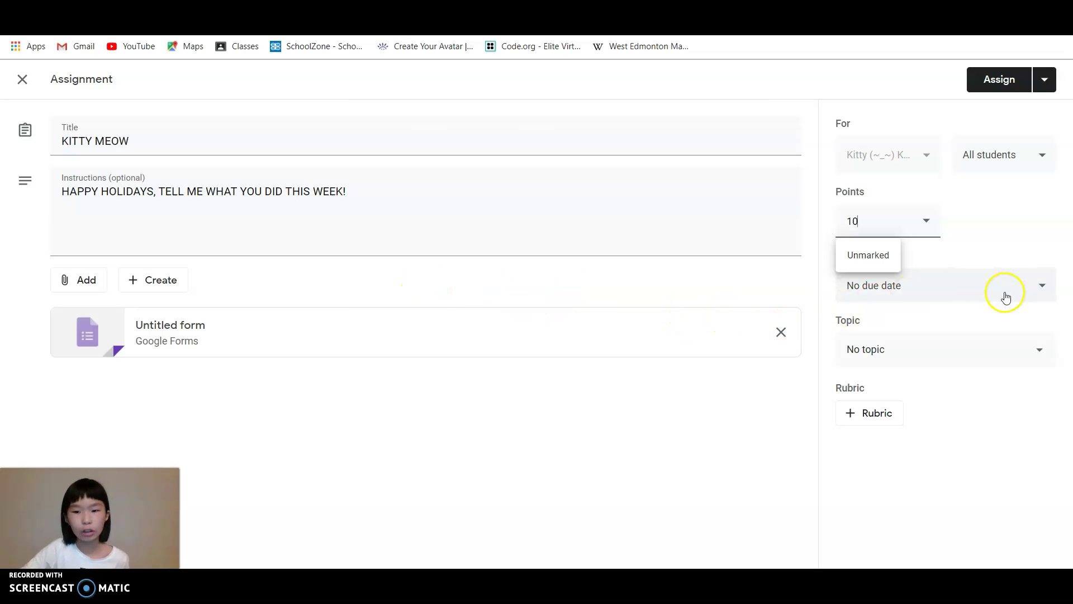
Set the due date to Friday 16 Oct 2020 at 03:00 and create the topic 'happy day'.
left_click(984, 286)
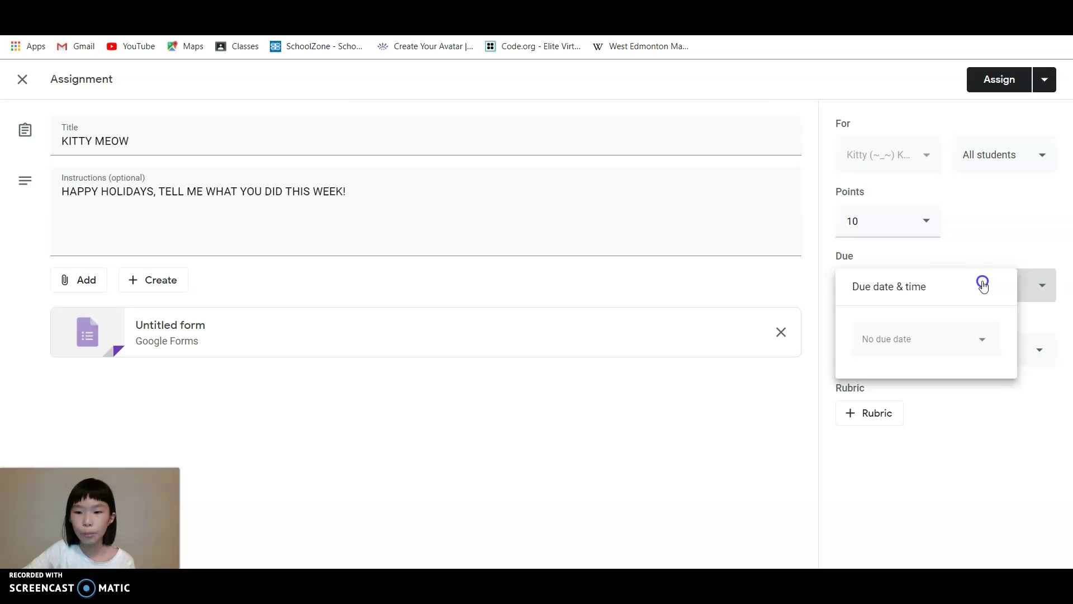
left_click(896, 335)
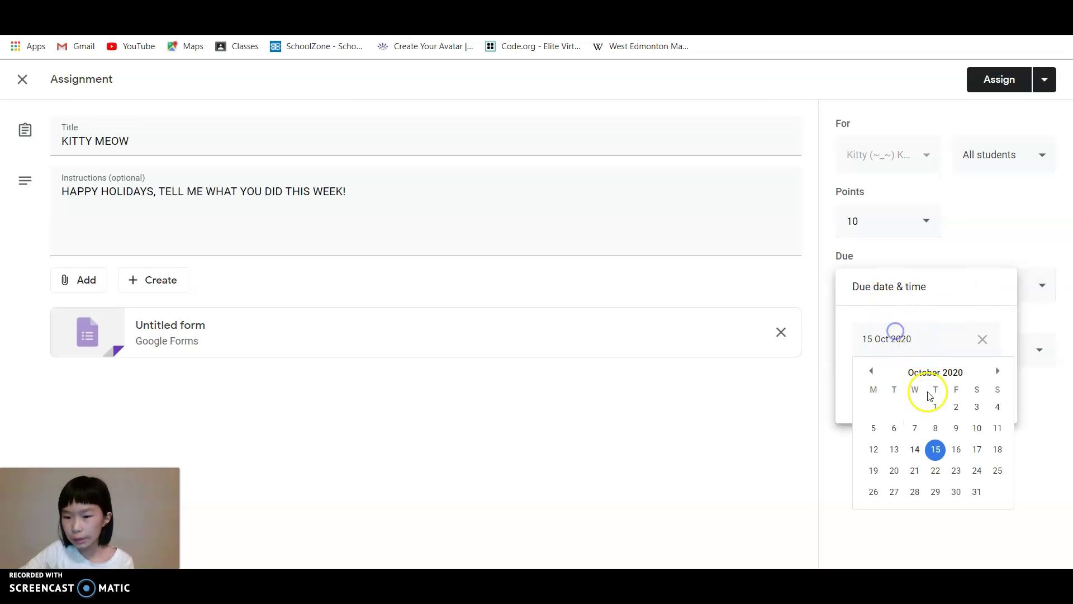
left_click(956, 449)
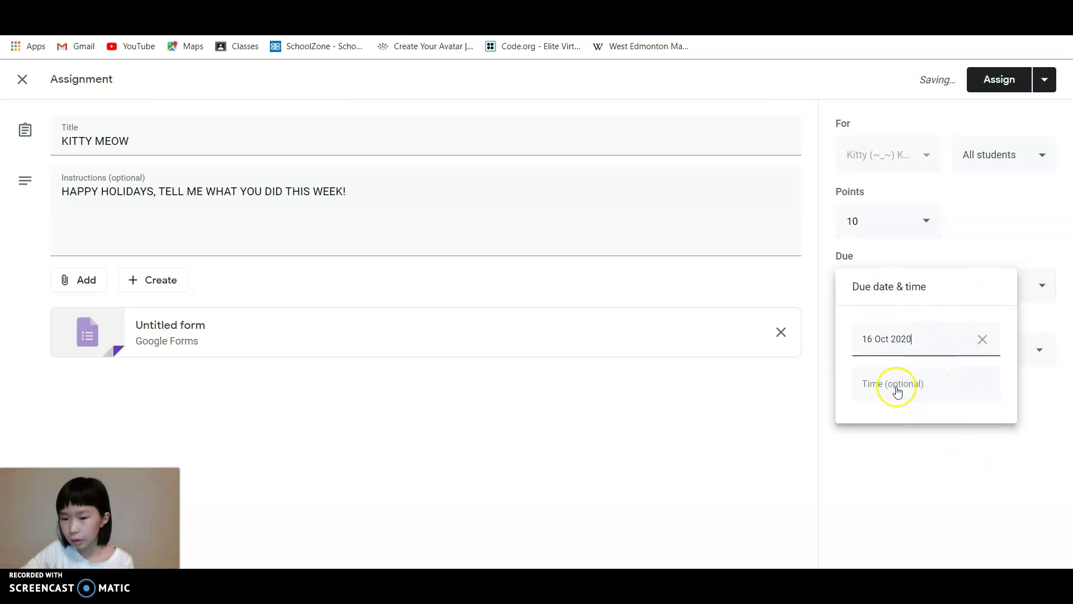
left_click(950, 384)
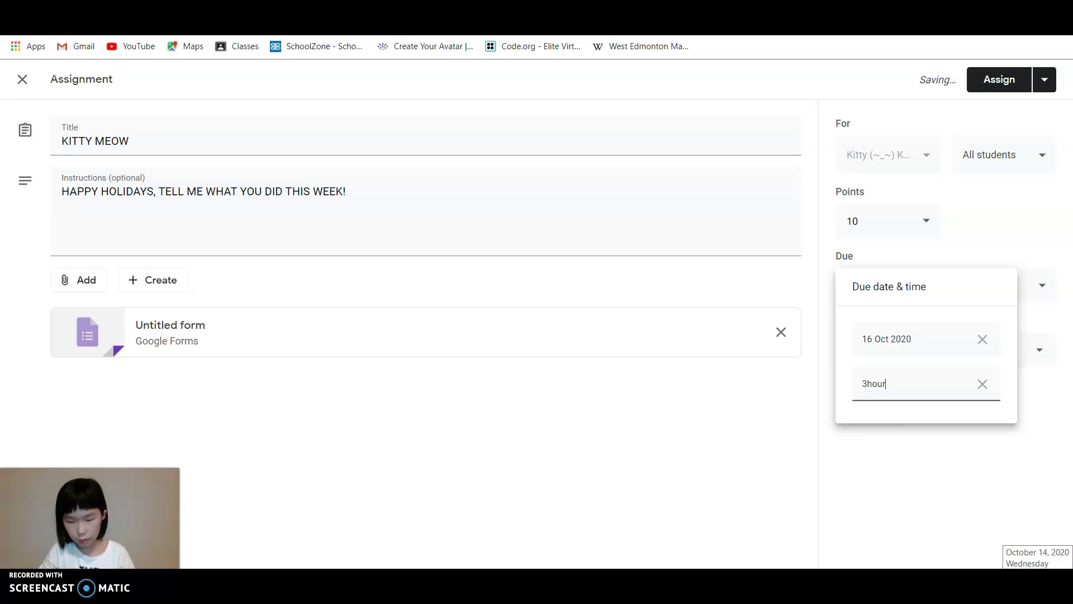
type("3hour")
left_click(943, 482)
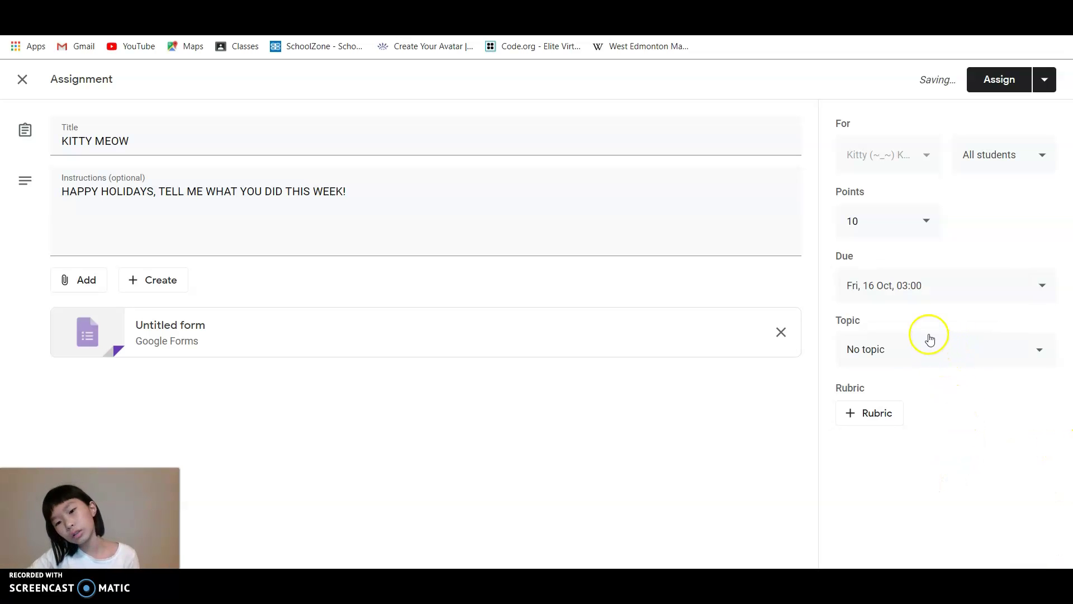
left_click(891, 350)
left_click(918, 386)
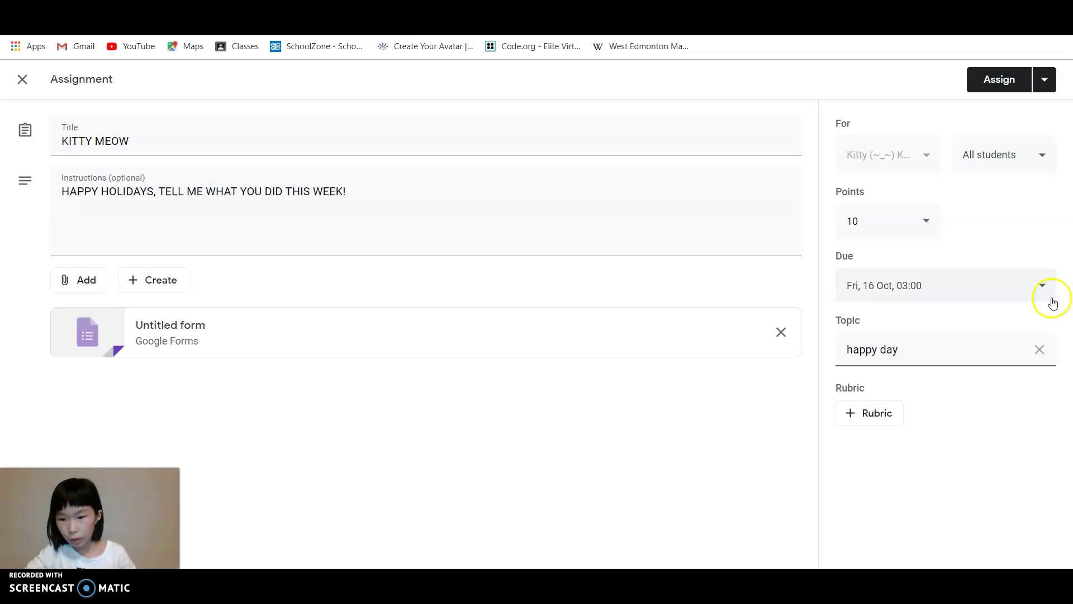
left_click(869, 412)
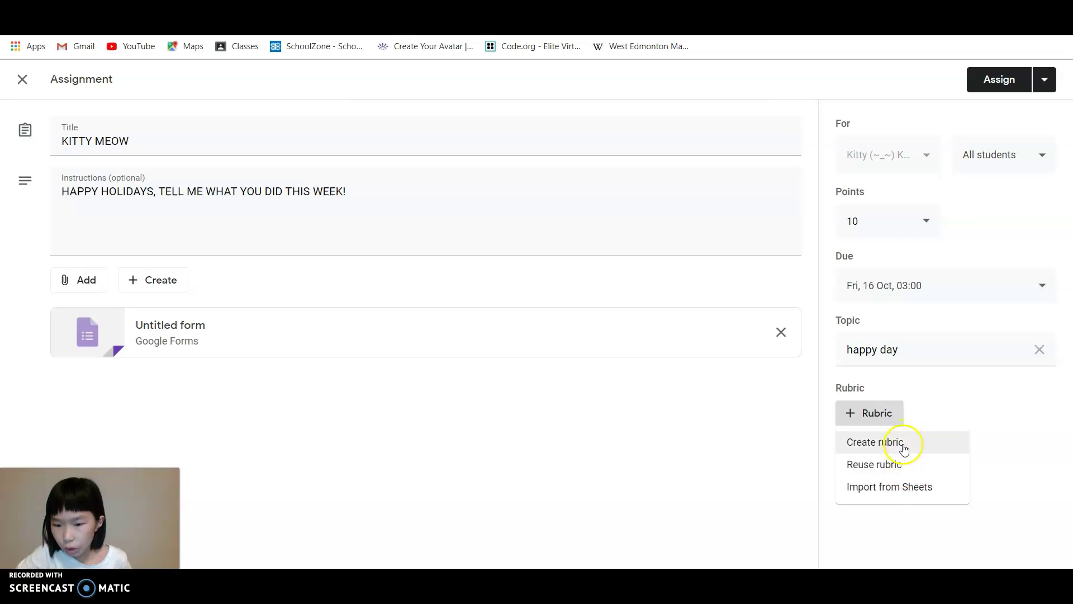
left_click(902, 445)
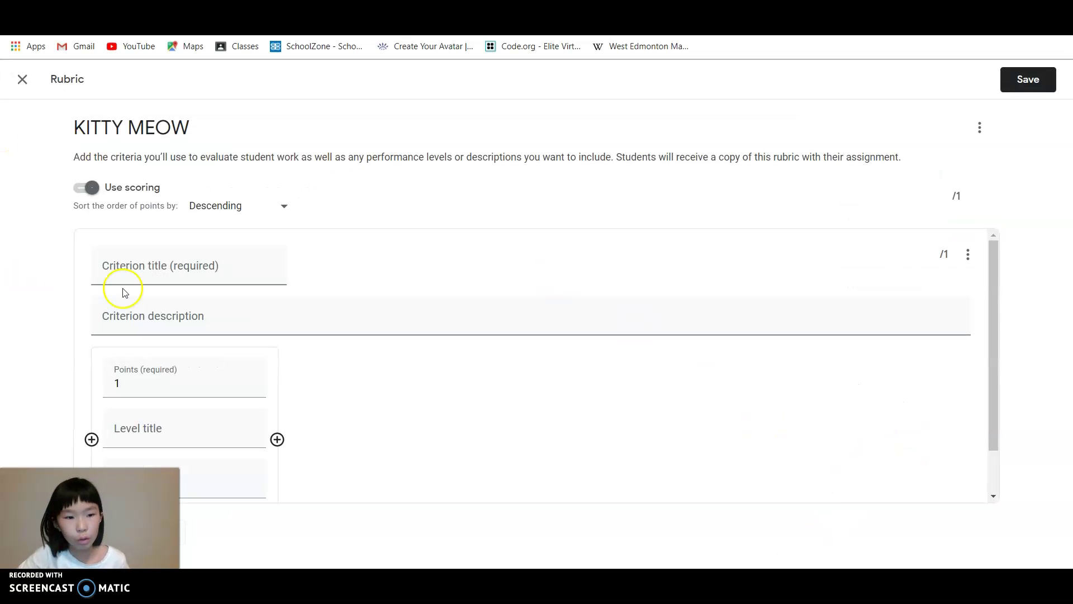
left_click(176, 387)
scroll(184, 374, "down", 1)
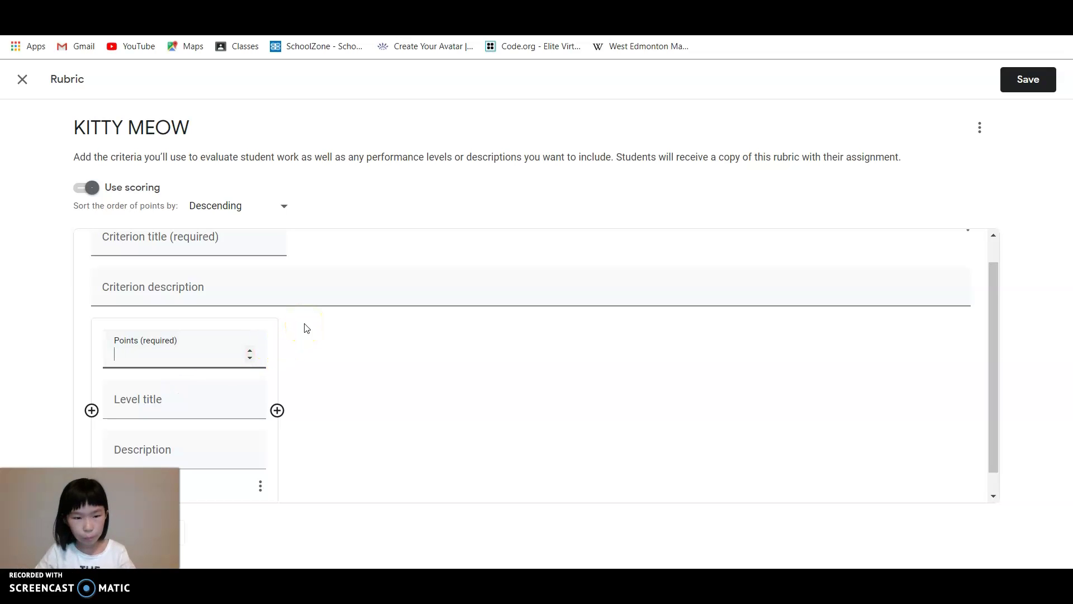
left_click(1029, 79)
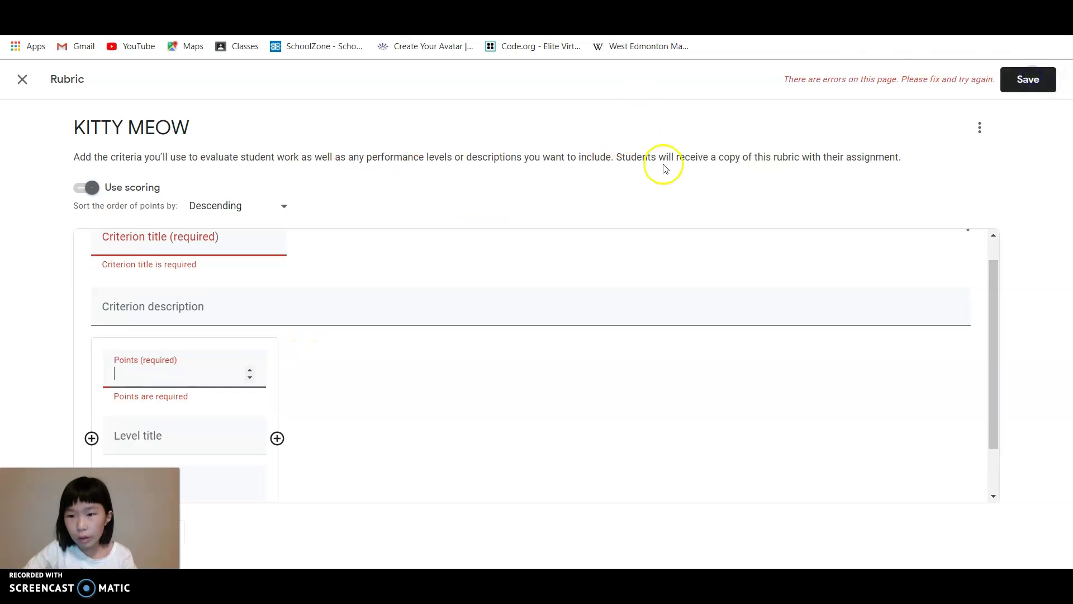
left_click(23, 79)
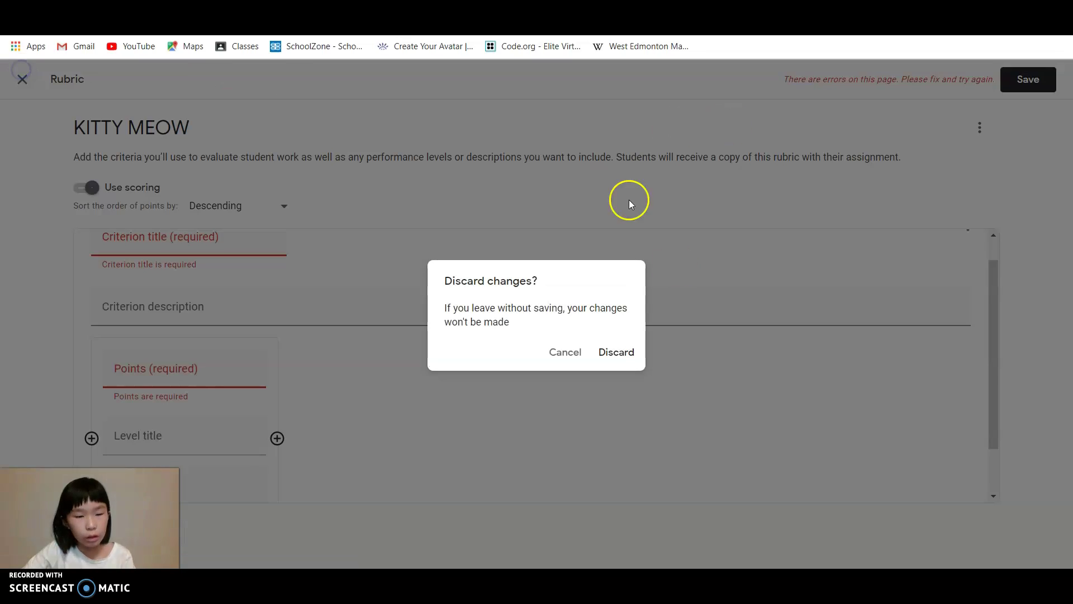
left_click(614, 353)
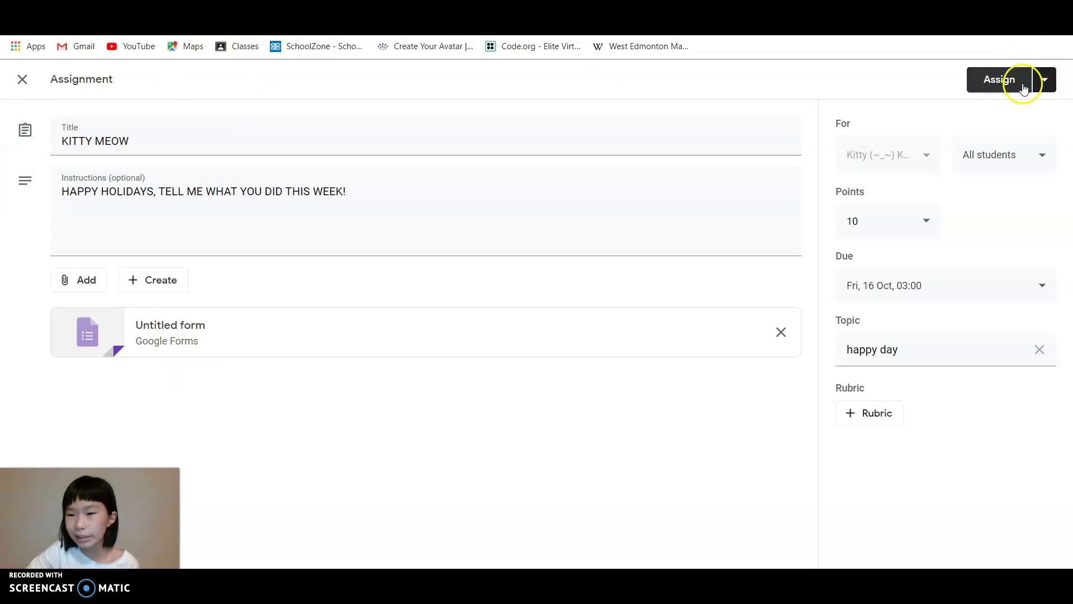
Assign KITTY MEOW to the class after checking the Assign button's posting options.
left_click(1044, 78)
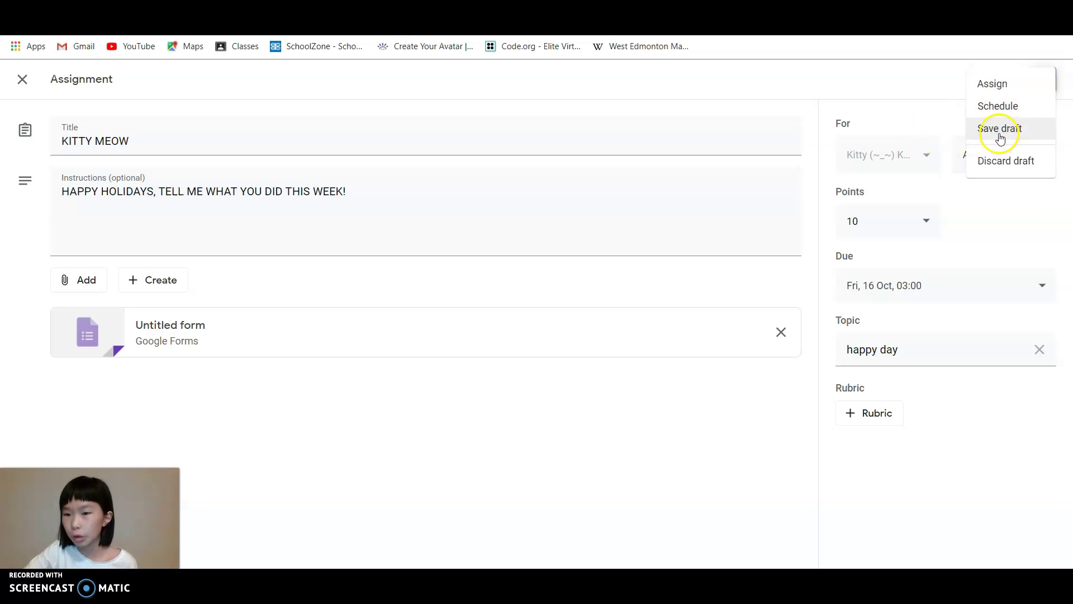
left_click(912, 105)
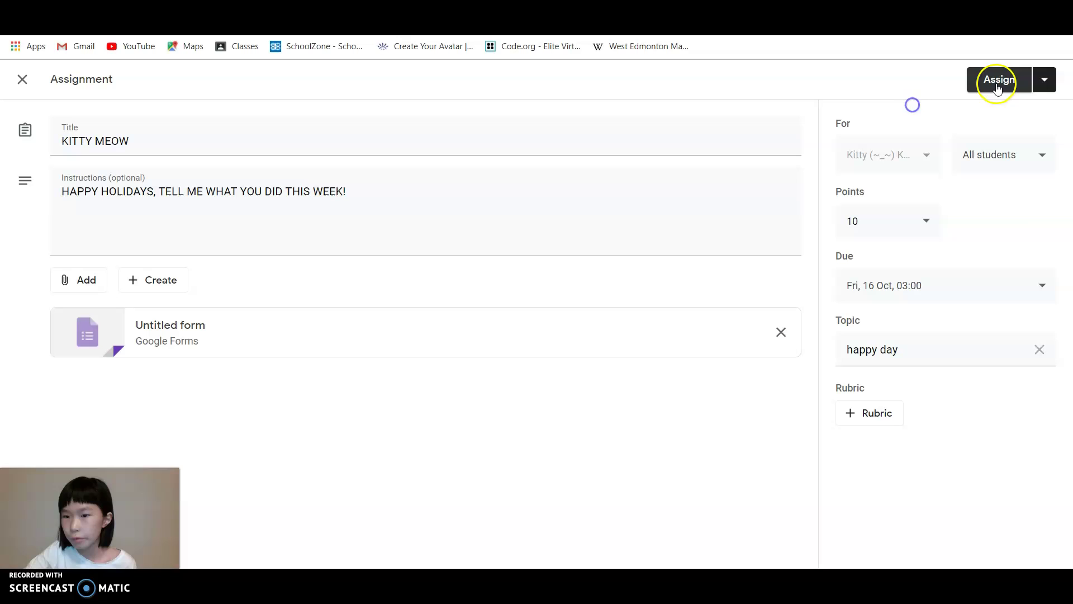
left_click(1044, 79)
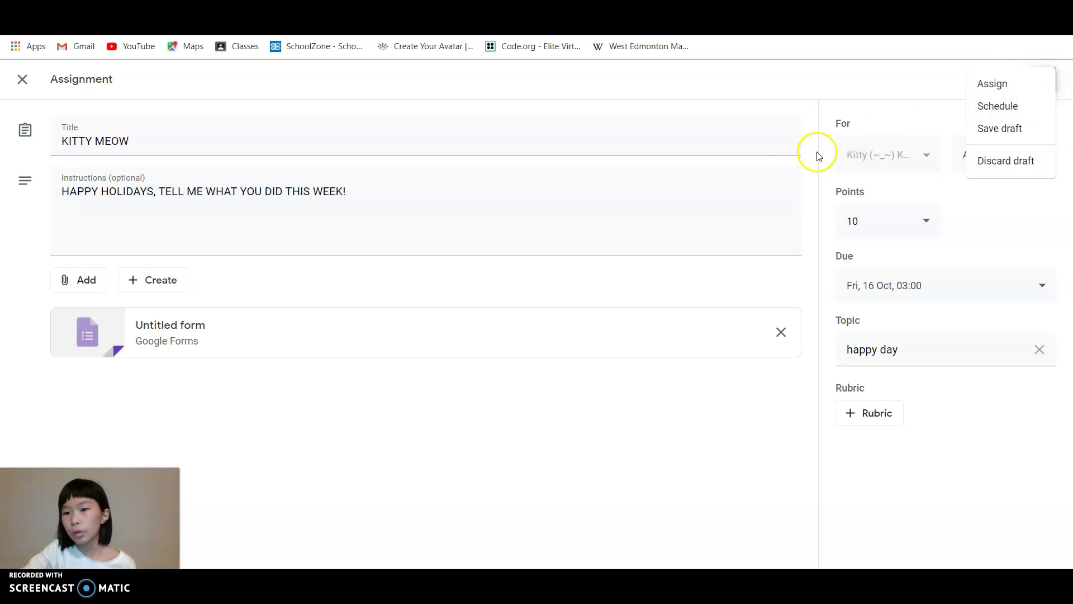
left_click(943, 98)
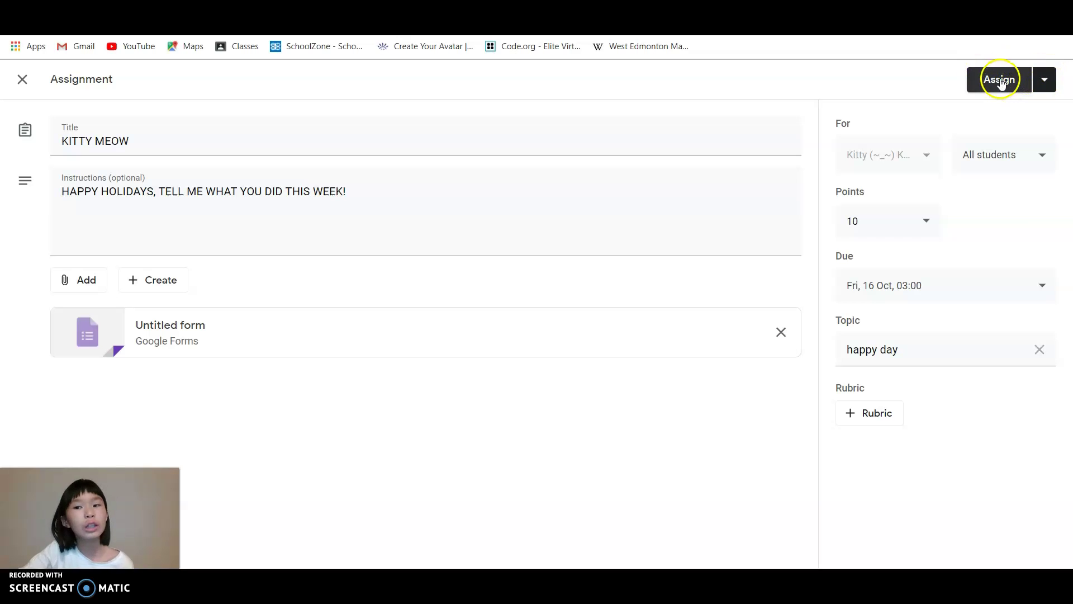
left_click(1000, 83)
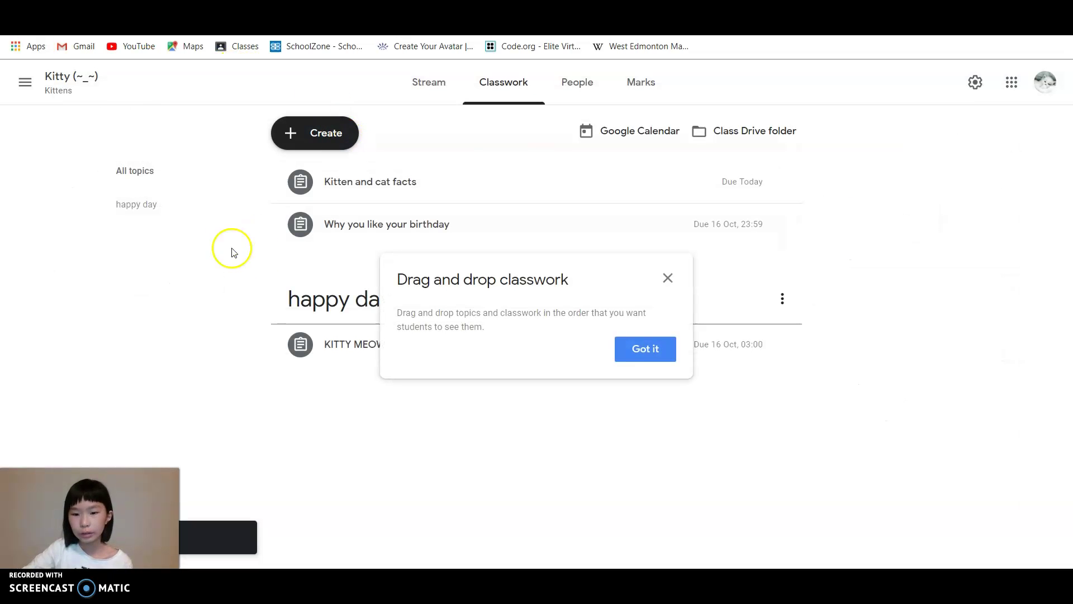
Dismiss the drag-and-drop tip and expand KITTY MEOW to view its instructions, form and hand-in counts.
left_click(643, 350)
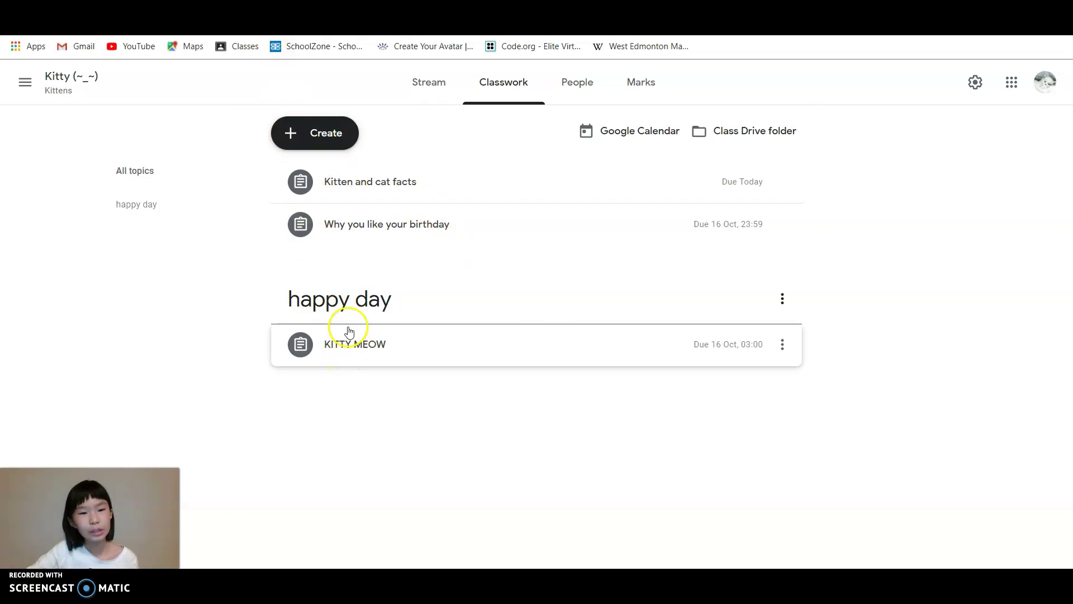
left_click(328, 352)
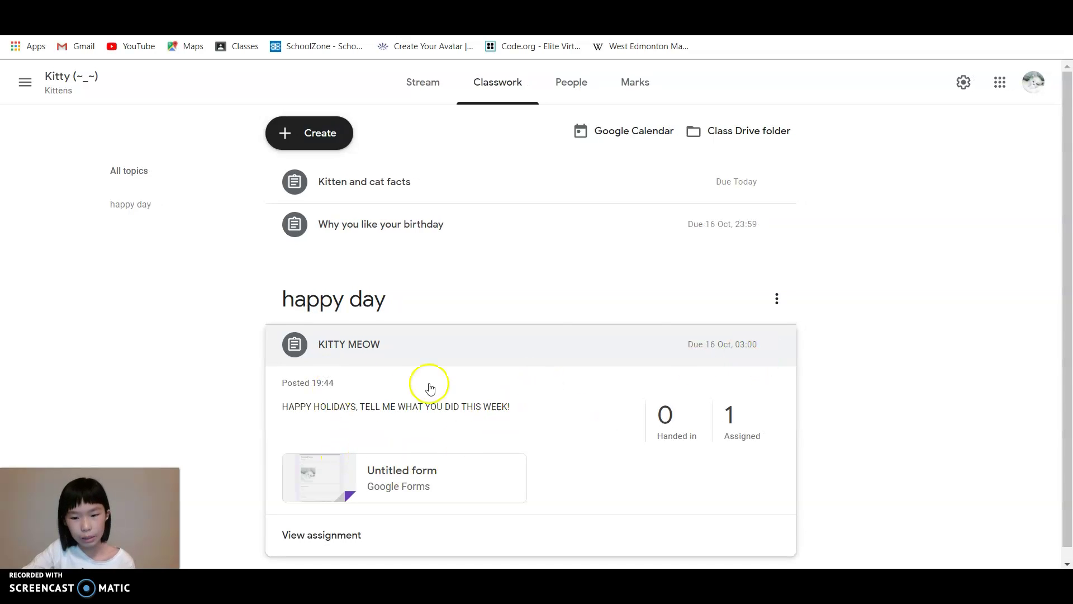
scroll(522, 302, "down", 1)
scroll(560, 262, "up", 1)
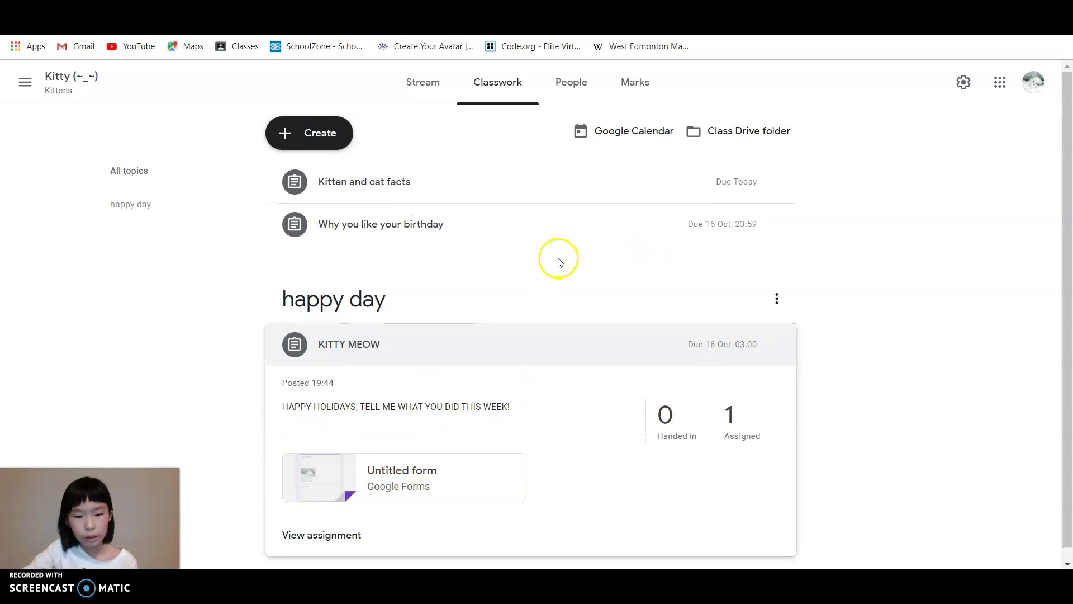
Delete the 'happy day' topic.
left_click(776, 298)
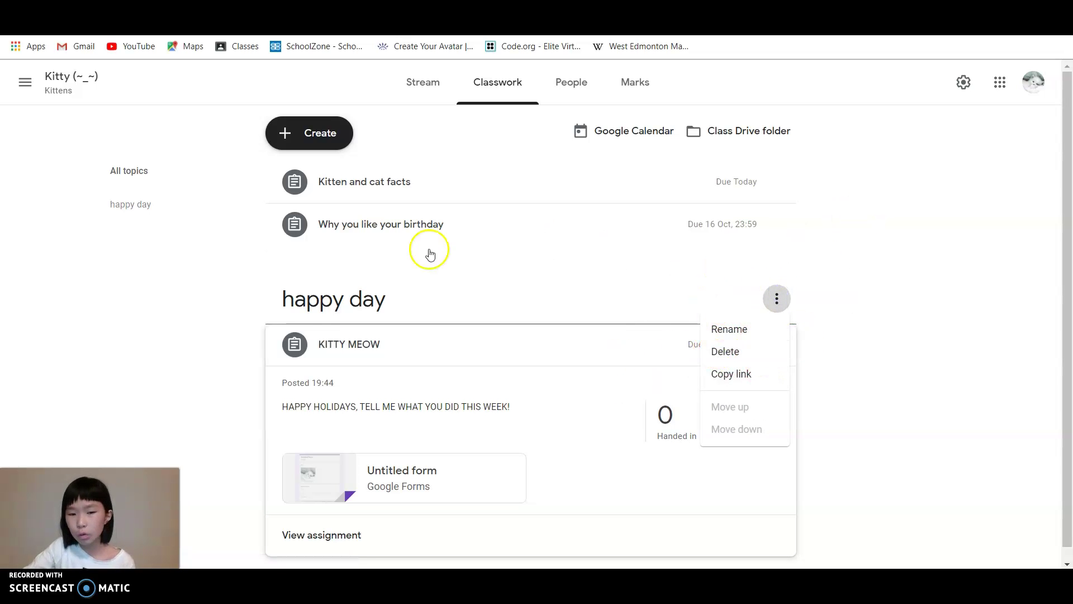
left_click(721, 352)
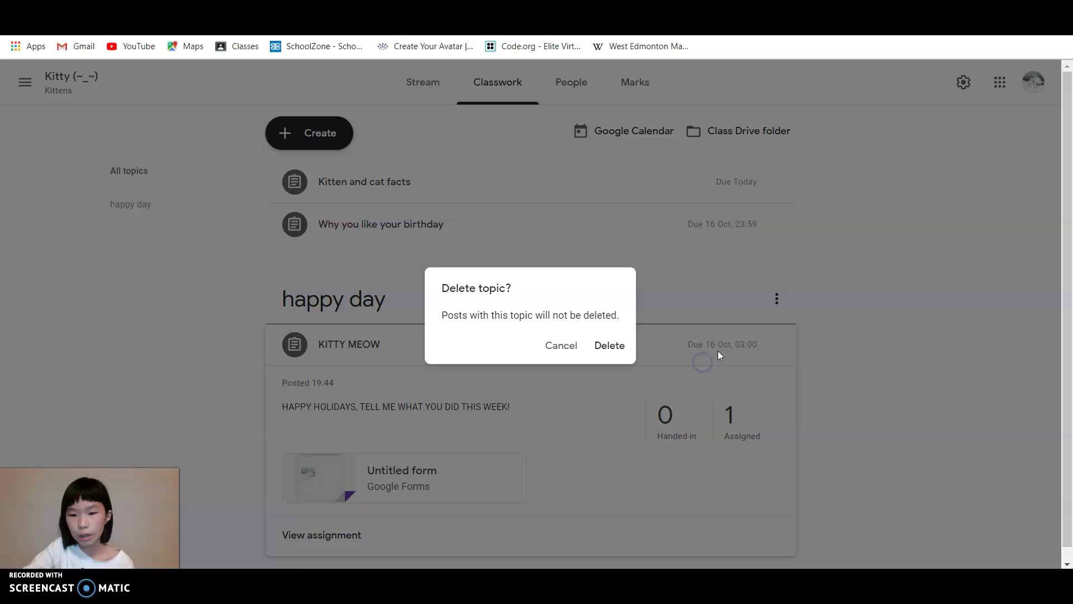
left_click(613, 344)
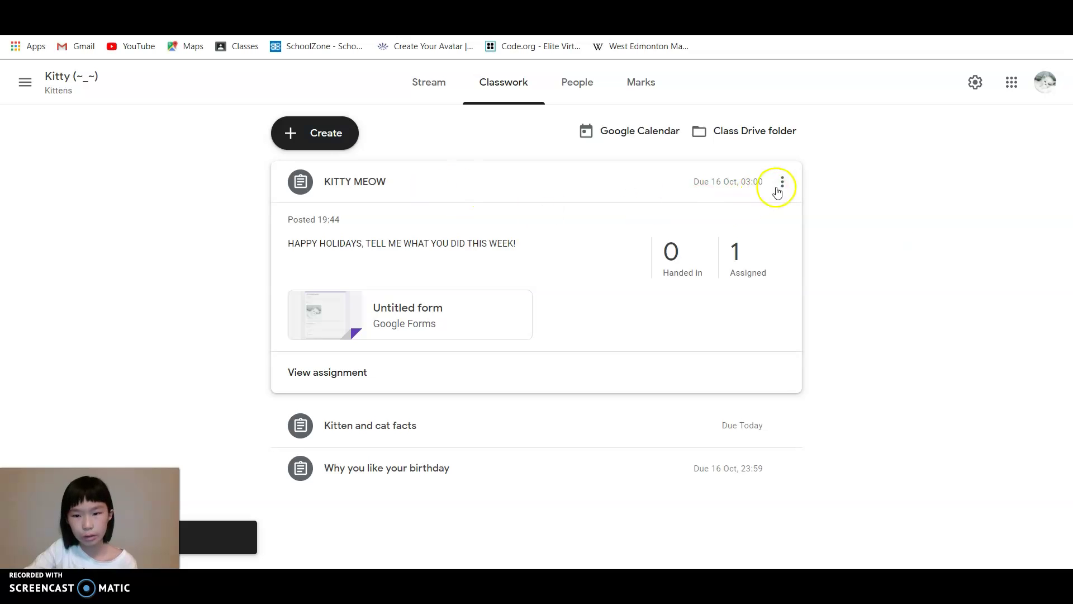
Delete the KITTY MEOW assignment.
left_click(785, 182)
left_click(756, 232)
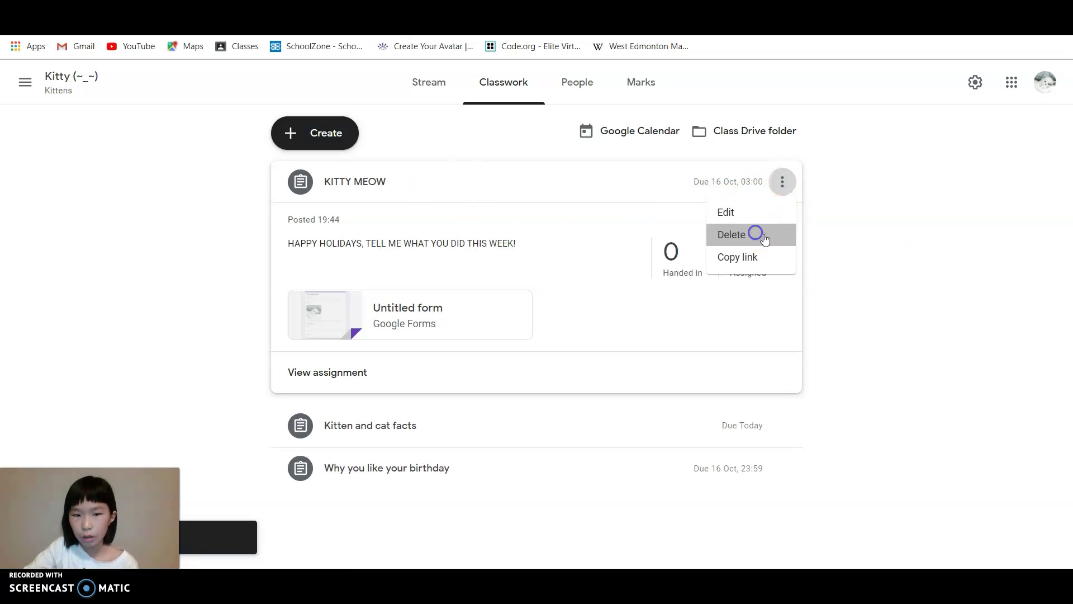
left_click(618, 353)
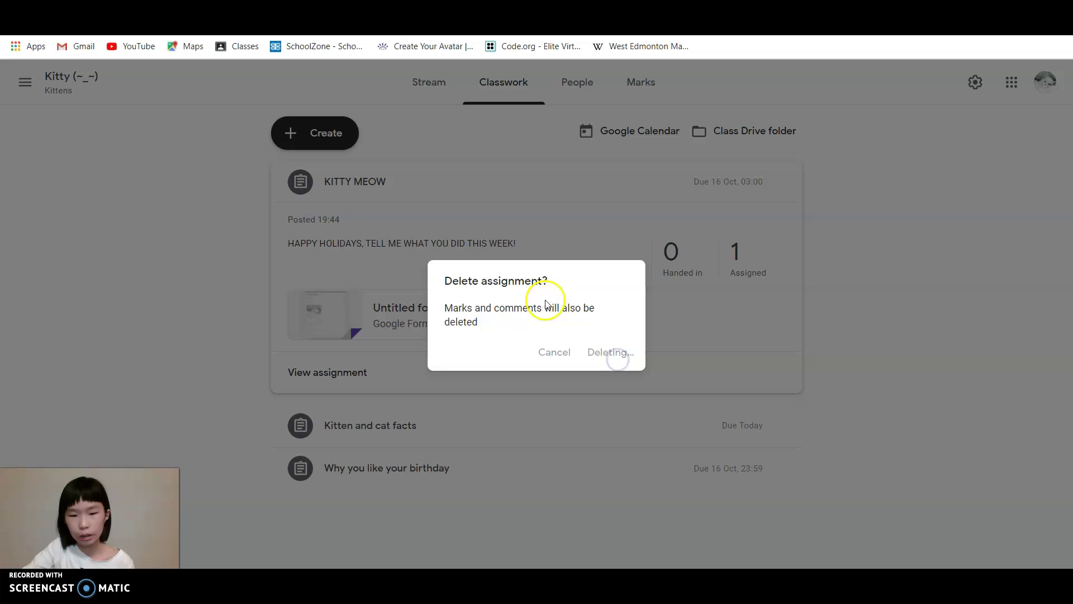